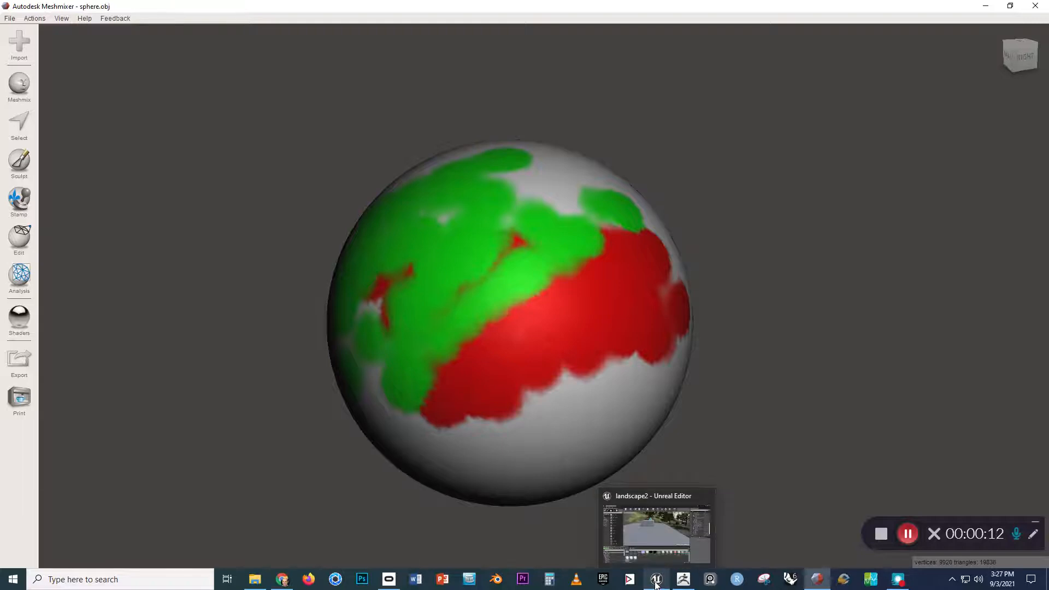
# Step: Switch to ZBrush and open the DynaMesh_Sphere_32.ZPR project without saving changes to the current one
pyautogui.moveTo(517, 342); pyautogui.dragTo(496, 336, button='right')
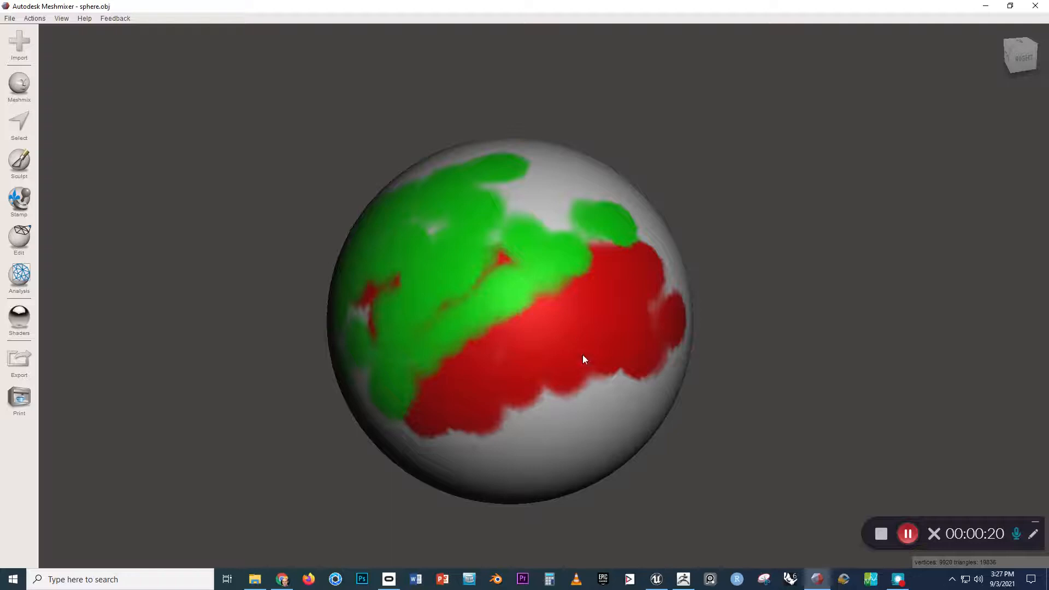
pyautogui.moveTo(586, 331)
pyautogui.mouseDown(button='right')
pyautogui.moveTo(630, 339)
pyautogui.moveTo(632, 325)
pyautogui.mouseUp(button='right')
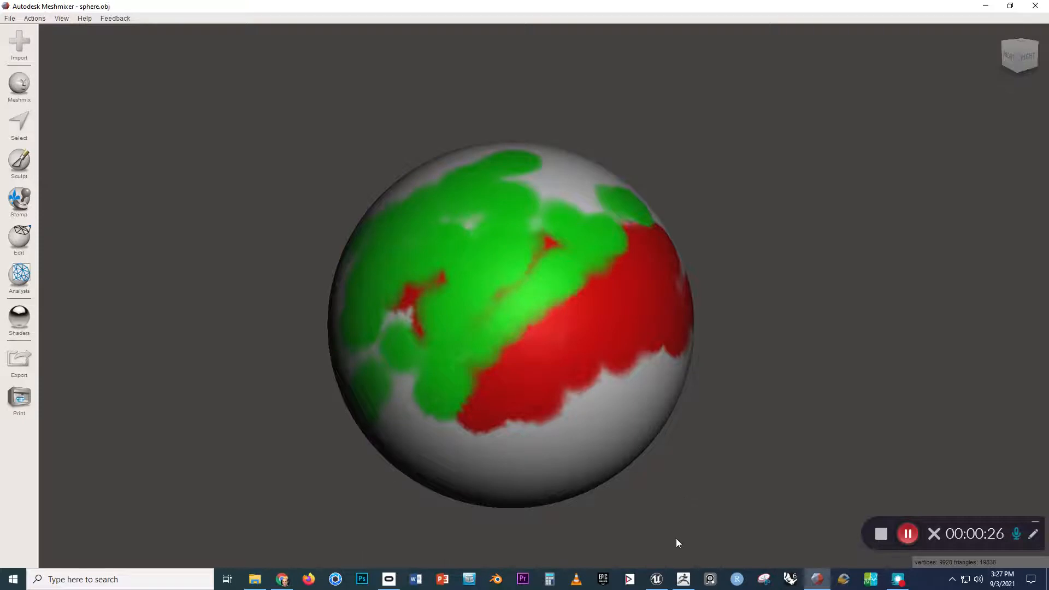
pyautogui.click(683, 585)
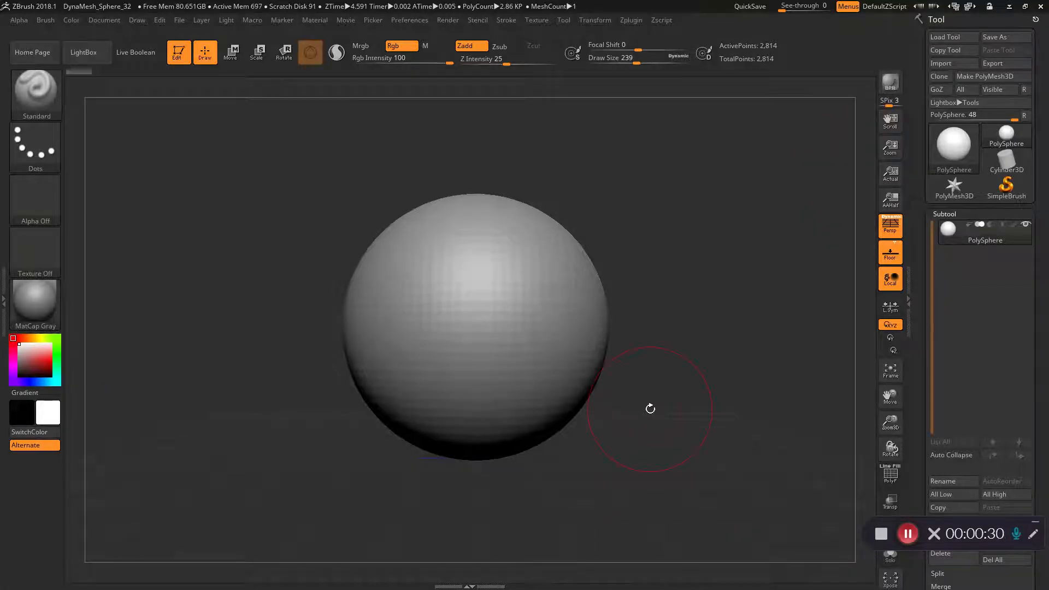
pyautogui.press(',')
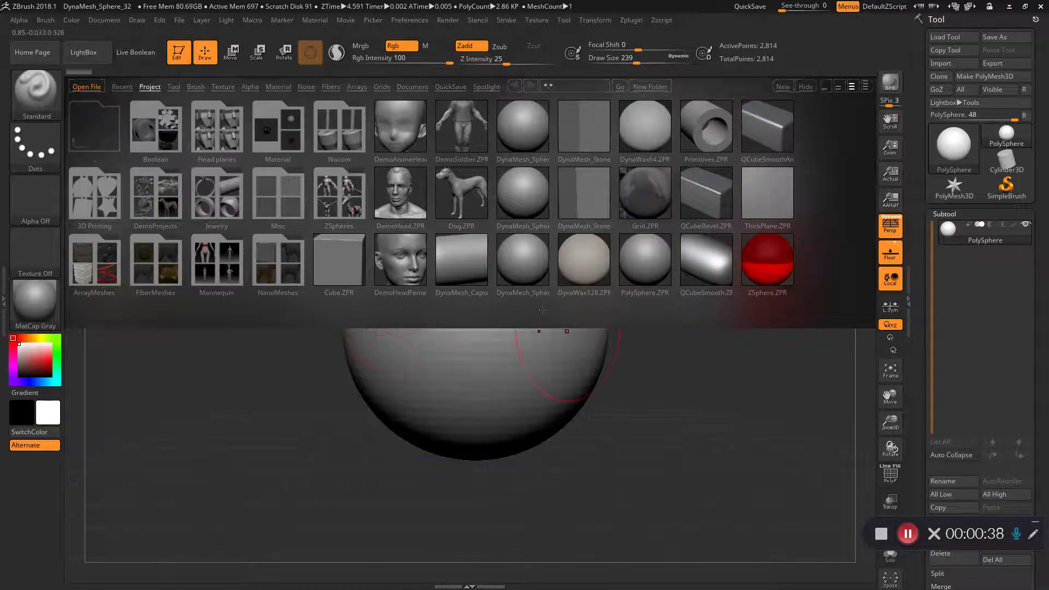
pyautogui.doubleClick(523, 196)
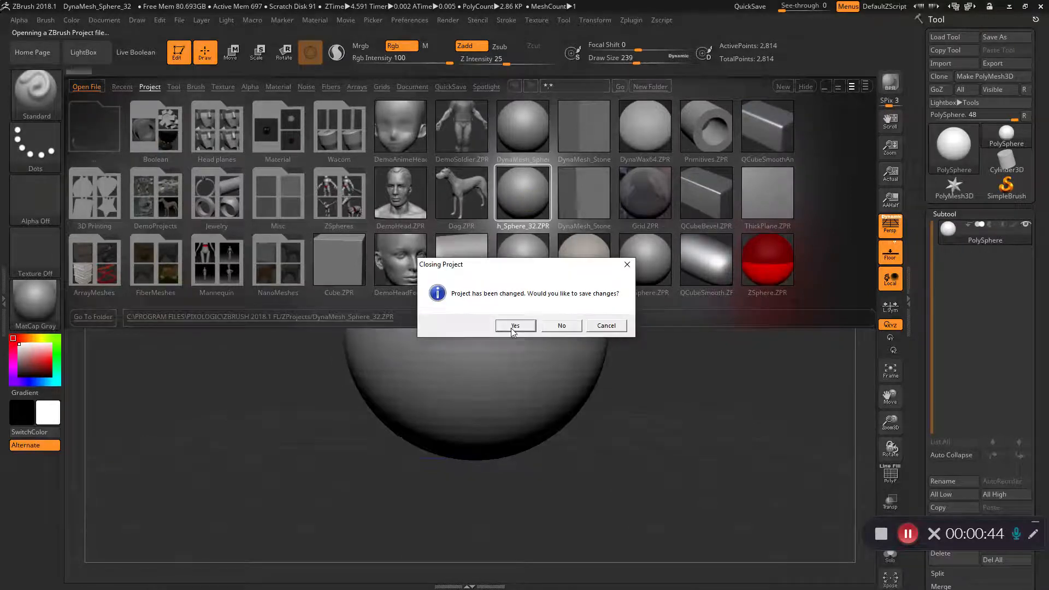
pyautogui.click(553, 326)
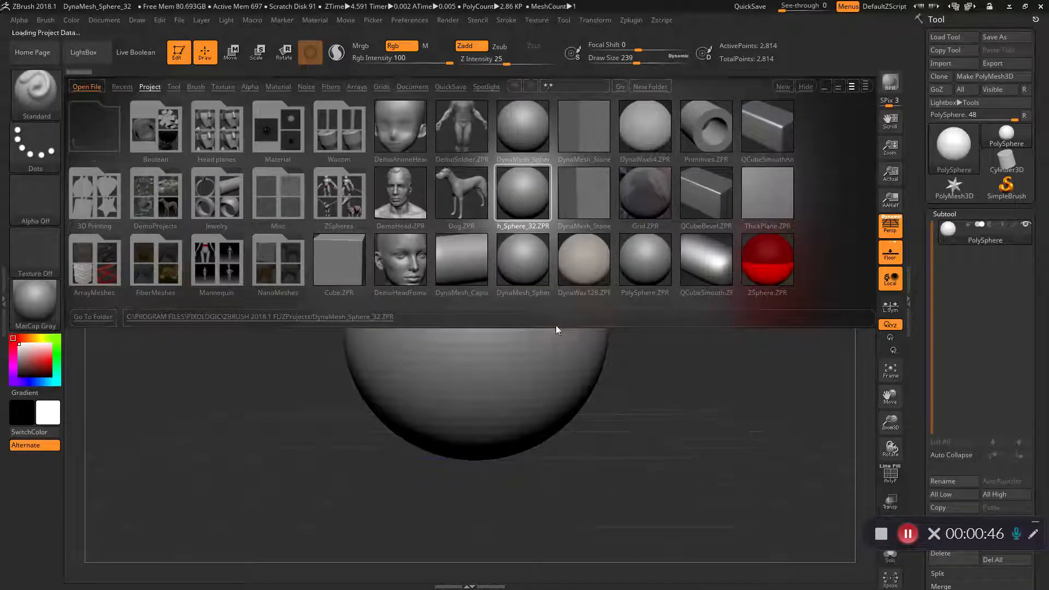
# Step: Restrict the sphere's view rotation to the Y axis
pyautogui.moveTo(549, 301)
pyautogui.mouseDown(button='right')
pyautogui.moveTo(437, 286)
pyautogui.moveTo(532, 299)
pyautogui.moveTo(534, 339)
pyautogui.moveTo(625, 273)
pyautogui.mouseUp(button='right')
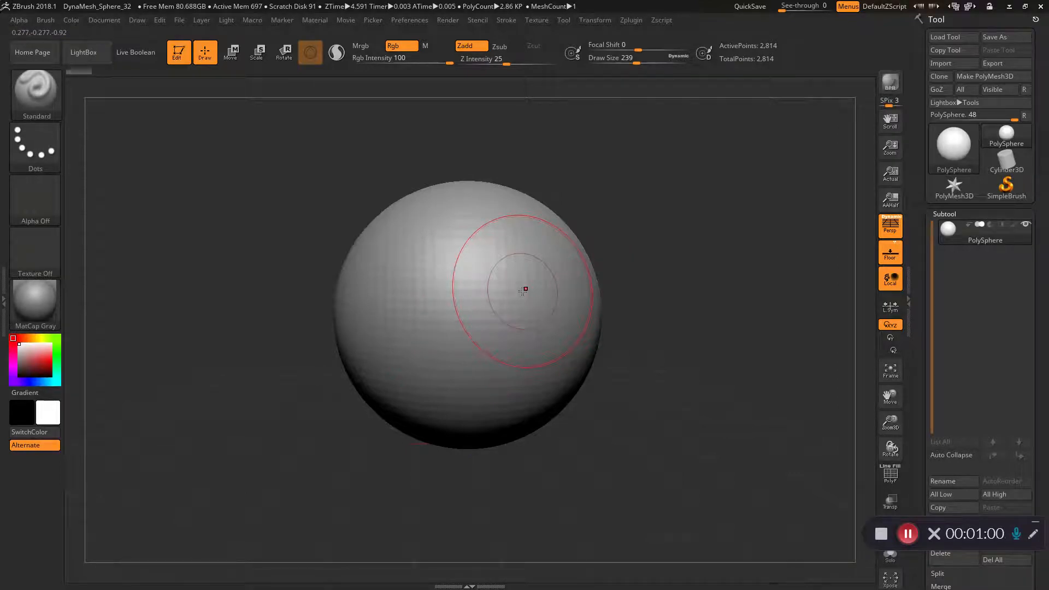
pyautogui.moveTo(628, 405)
pyautogui.keyDown('alt'); pyautogui.mouseDown()
pyautogui.moveTo(815, 304)
pyautogui.moveTo(618, 328)
pyautogui.moveTo(641, 394)
pyautogui.moveTo(726, 383)
pyautogui.moveTo(548, 300)
pyautogui.mouseUp(); pyautogui.keyUp('alt')
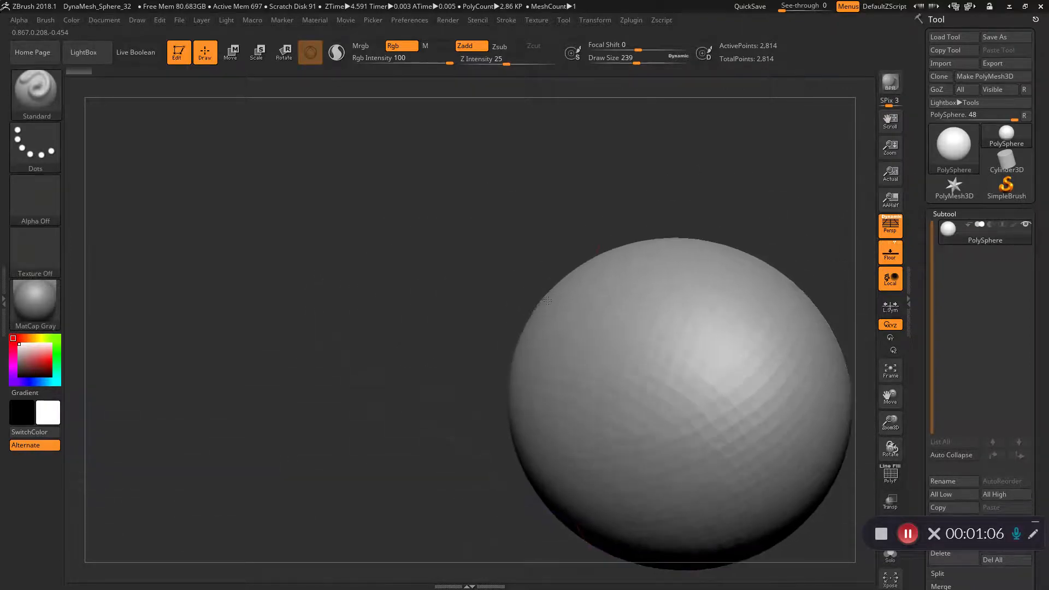
pyautogui.moveTo(667, 368); pyautogui.dragTo(579, 371)
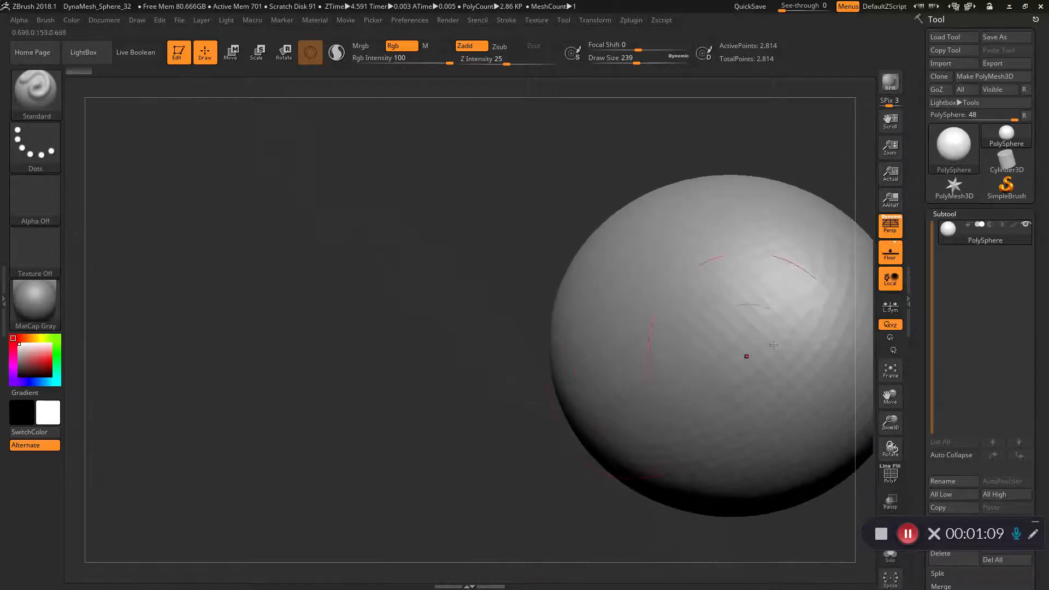
pyautogui.click(883, 340)
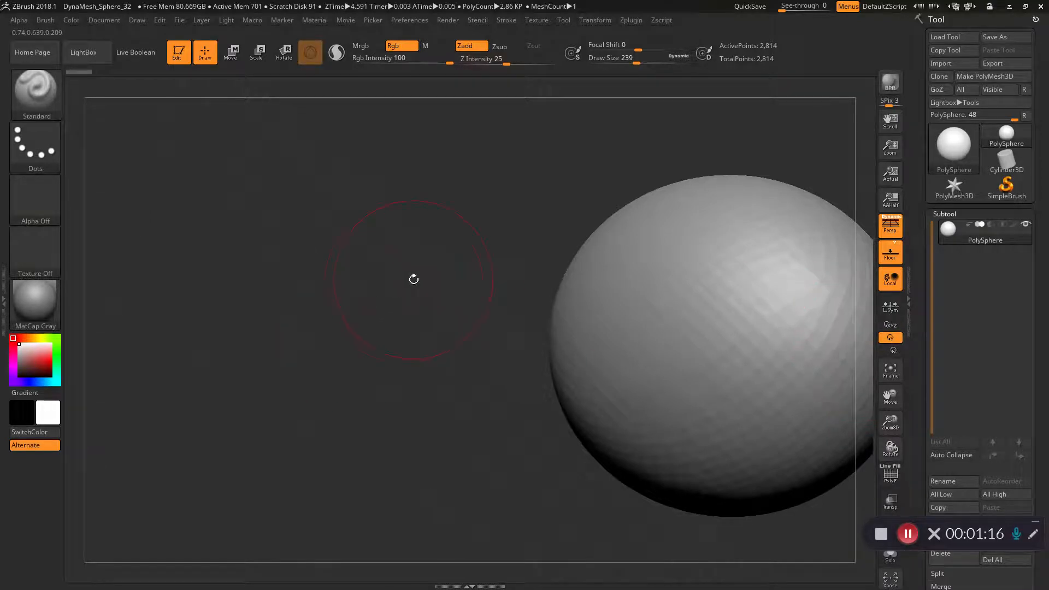
# Step: Examine the sphere from various angles and distances by rotating, panning and zooming the view
pyautogui.press('shift')
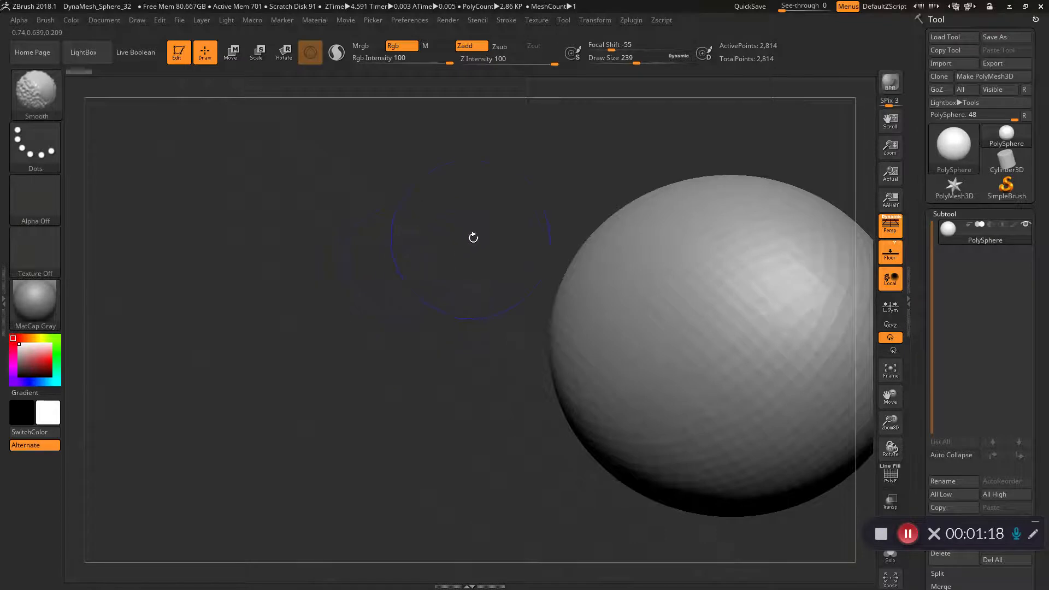
pyautogui.keyDown('shift'); pyautogui.moveTo(481, 235); pyautogui.dragTo(467, 365); pyautogui.keyUp('shift')
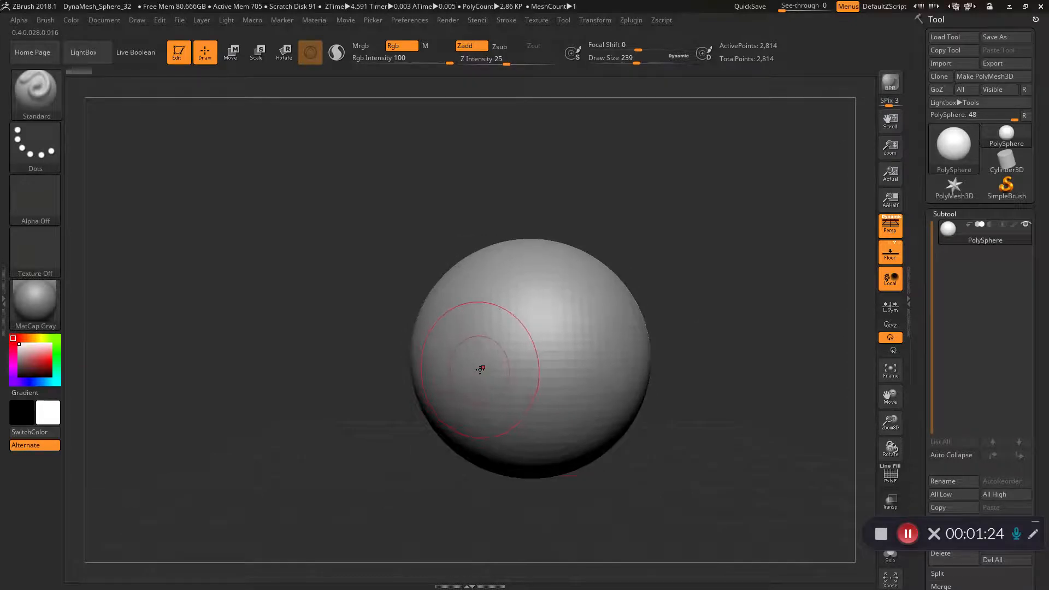
pyautogui.moveTo(364, 328); pyautogui.dragTo(357, 373)
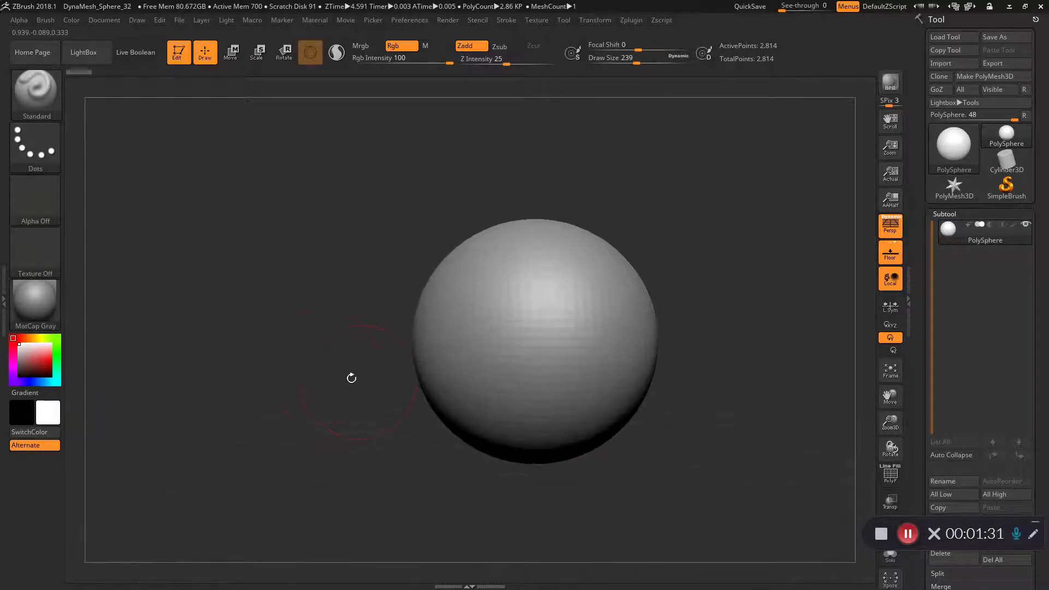
pyautogui.moveTo(308, 413)
pyautogui.keyDown('ctrl'); pyautogui.mouseDown(button='right')
pyautogui.moveTo(303, 397)
pyautogui.moveTo(358, 441)
pyautogui.moveTo(349, 362)
pyautogui.moveTo(358, 290)
pyautogui.moveTo(409, 370)
pyautogui.moveTo(375, 304)
pyautogui.mouseUp(button='right'); pyautogui.keyUp('ctrl')
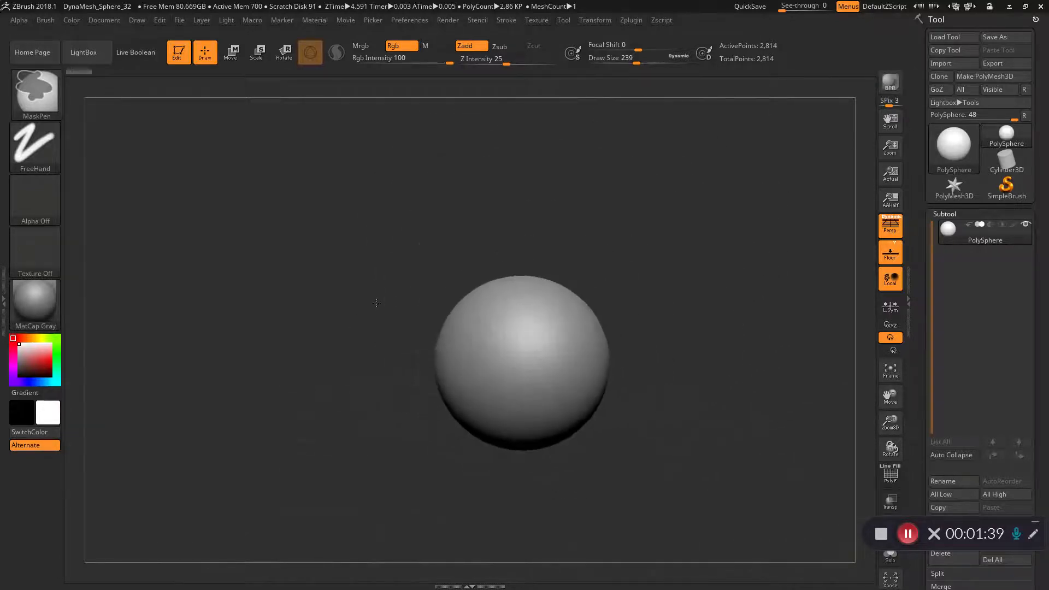
pyautogui.keyDown('alt'); pyautogui.moveTo(381, 350); pyautogui.dragTo(323, 283, button='right'); pyautogui.keyUp('alt')
pyautogui.moveTo(355, 314); pyautogui.dragTo(366, 378, button='right')
pyautogui.moveTo(335, 327)
pyautogui.keyDown('ctrl'); pyautogui.mouseDown(button='right')
pyautogui.moveTo(356, 414)
pyautogui.moveTo(342, 295)
pyautogui.moveTo(382, 397)
pyautogui.moveTo(361, 278)
pyautogui.moveTo(375, 338)
pyautogui.mouseUp(button='right'); pyautogui.keyUp('ctrl')
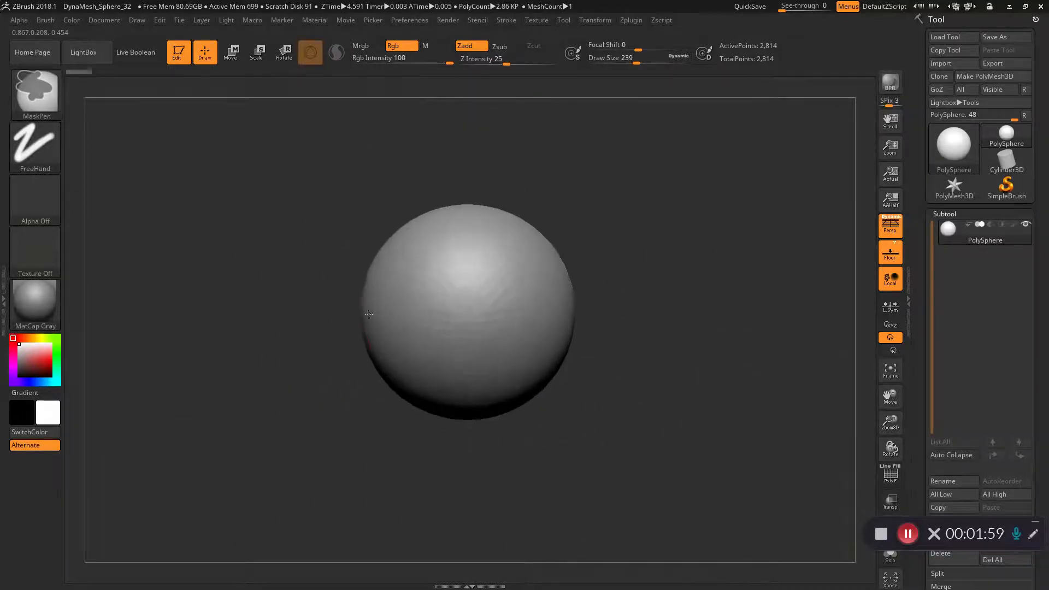
pyautogui.moveTo(316, 351)
pyautogui.keyDown('alt'); pyautogui.mouseDown(button='right')
pyautogui.moveTo(373, 373)
pyautogui.moveTo(508, 362)
pyautogui.moveTo(257, 363)
pyautogui.moveTo(389, 425)
pyautogui.mouseUp(button='right'); pyautogui.keyUp('alt')
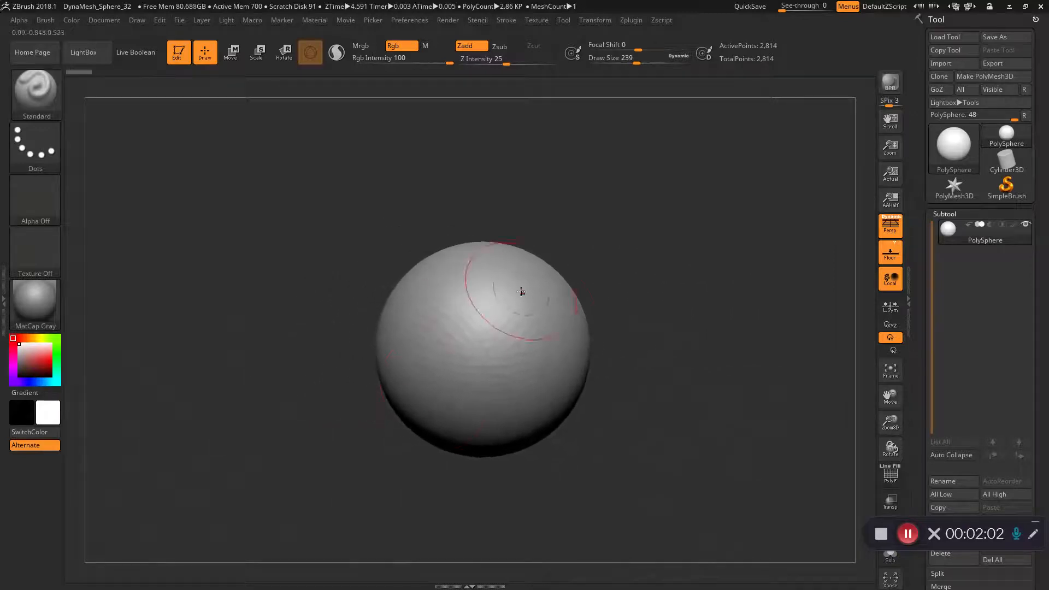
pyautogui.moveTo(679, 302); pyautogui.dragTo(676, 328, button='right')
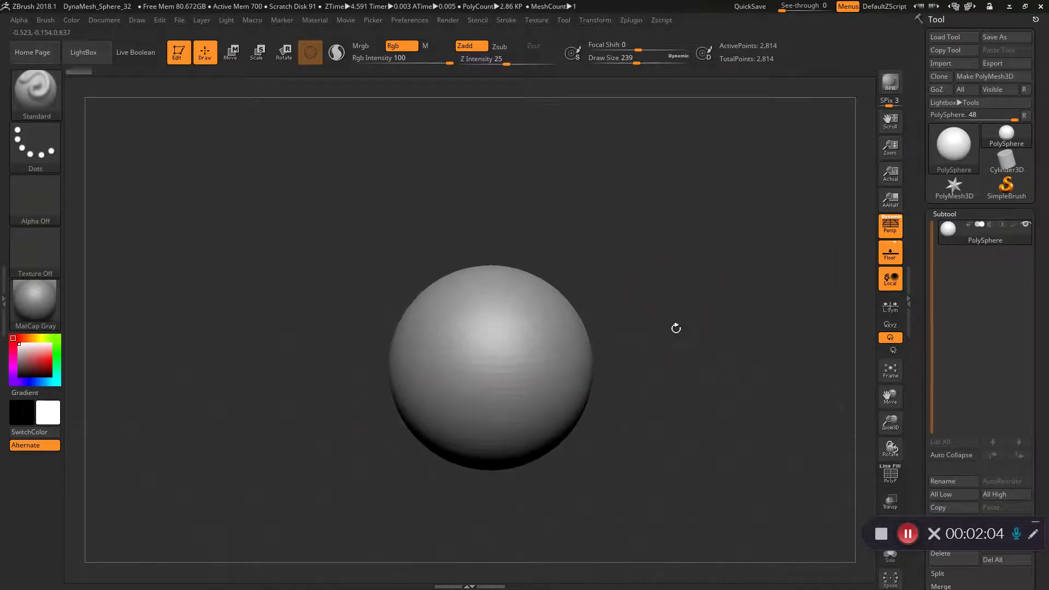
# Step: Import the soldiermain.obj mesh from the Desktop in place of the sphere
pyautogui.click(945, 64)
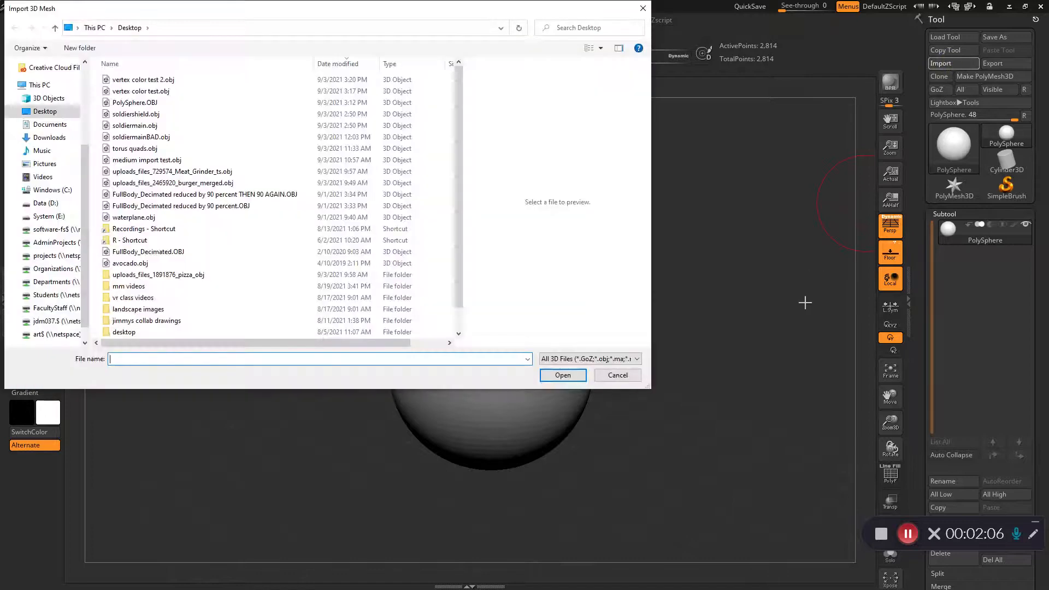
pyautogui.click(153, 125)
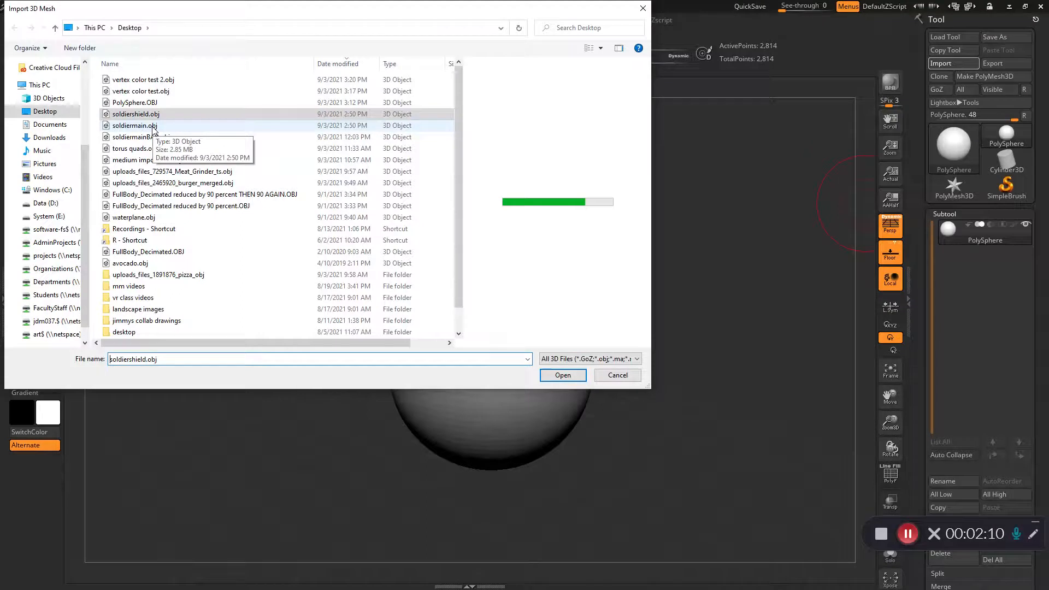
pyautogui.click(562, 375)
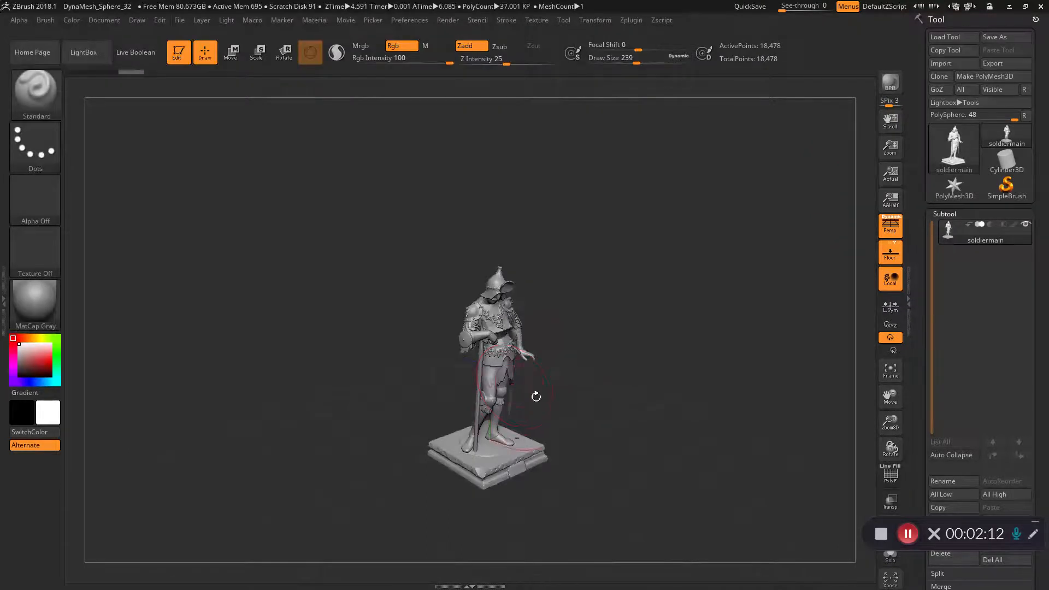
# Step: Enable polypaint on the soldiermain subtool and turn off Zadd so the Standard brush applies only RGB colour
pyautogui.moveTo(542, 352)
pyautogui.keyDown('ctrl'); pyautogui.mouseDown(button='right')
pyautogui.moveTo(628, 423)
pyautogui.moveTo(639, 417)
pyautogui.moveTo(657, 366)
pyautogui.moveTo(674, 382)
pyautogui.moveTo(689, 369)
pyautogui.moveTo(683, 259)
pyautogui.moveTo(726, 243)
pyautogui.moveTo(826, 132)
pyautogui.mouseUp(button='right'); pyautogui.keyUp('ctrl')
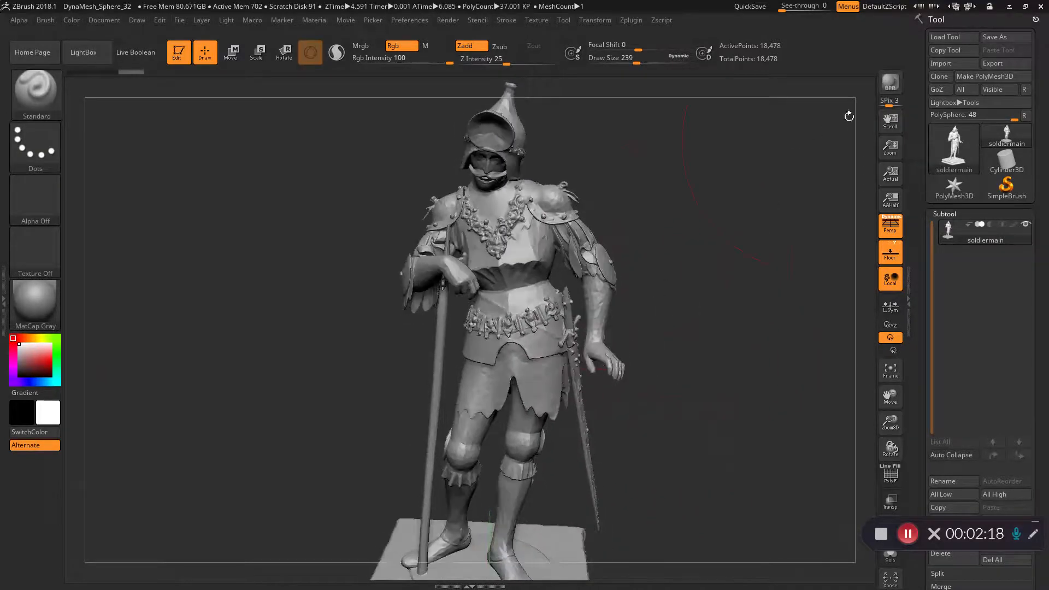
pyautogui.moveTo(807, 203); pyautogui.dragTo(782, 277, button='right')
pyautogui.click(969, 231)
pyautogui.moveTo(1009, 226)
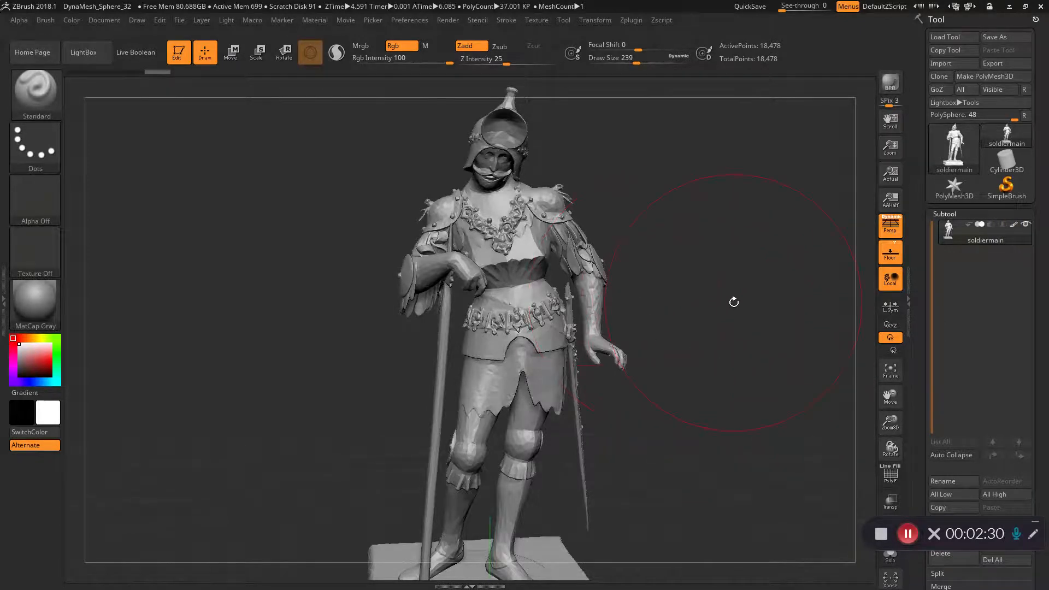
pyautogui.click(467, 49)
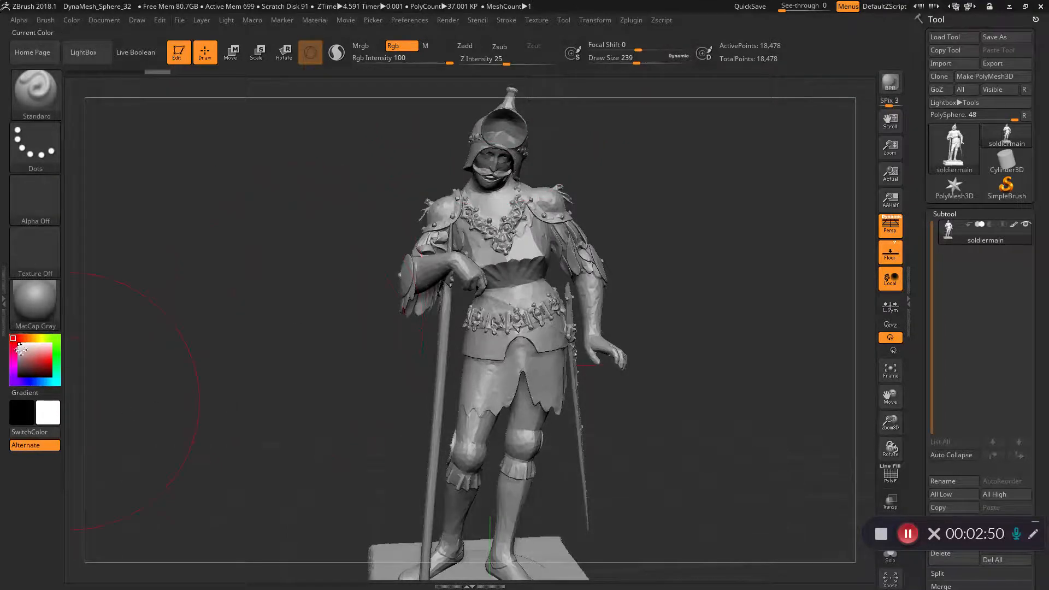
# Step: Paint the soldier's helmet, torso, arms and upper legs red, using a draw size of 56
pyautogui.moveTo(21, 349); pyautogui.dragTo(51, 361)
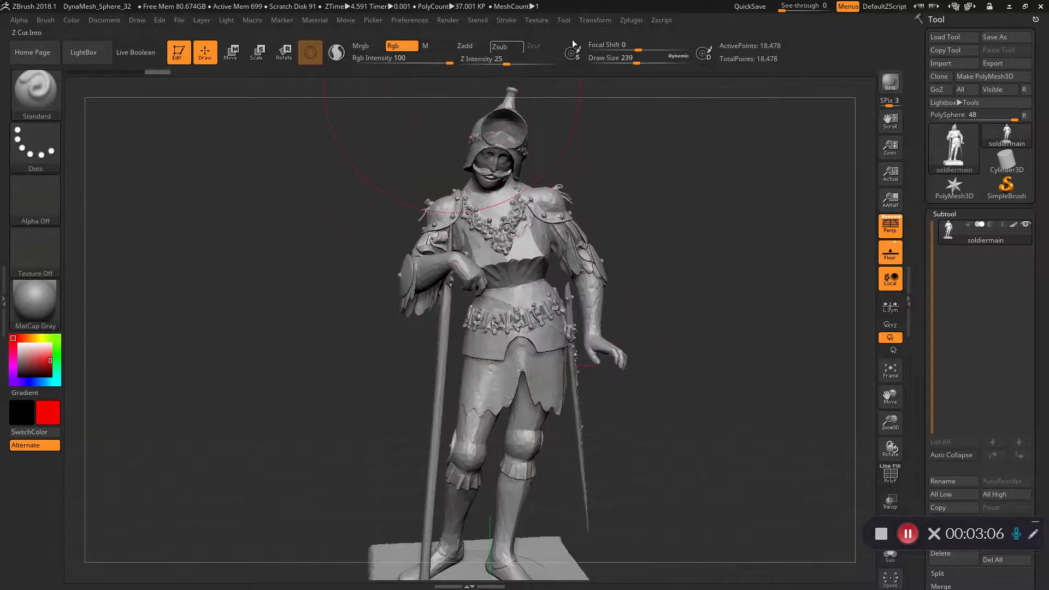
pyautogui.moveTo(635, 63); pyautogui.dragTo(626, 60)
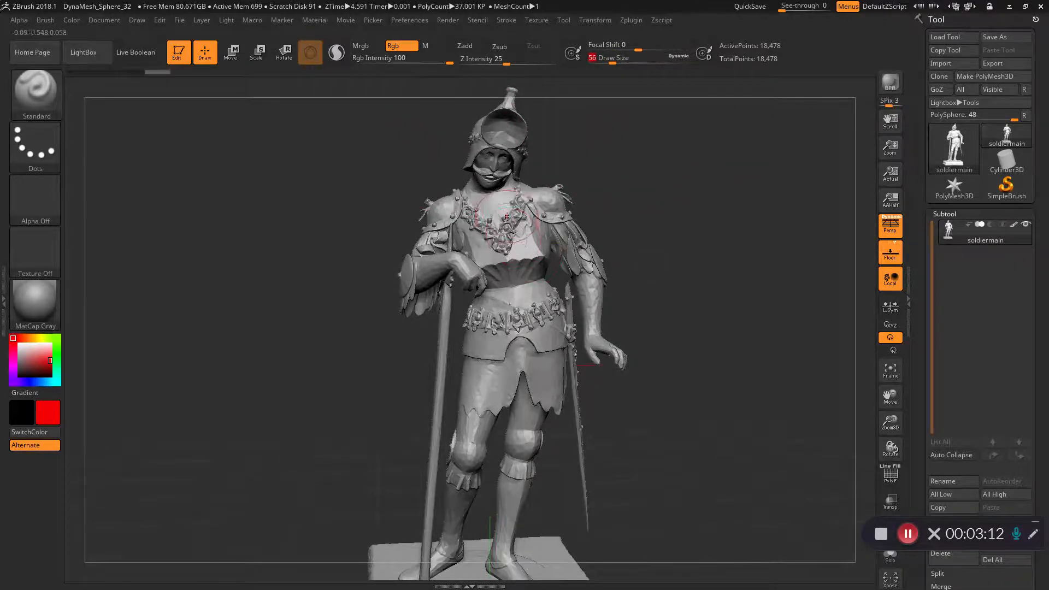
pyautogui.moveTo(517, 208)
pyautogui.mouseDown()
pyautogui.moveTo(492, 382)
pyautogui.moveTo(533, 211)
pyautogui.moveTo(501, 197)
pyautogui.moveTo(465, 240)
pyautogui.moveTo(508, 128)
pyautogui.moveTo(563, 251)
pyautogui.moveTo(620, 308)
pyautogui.moveTo(431, 234)
pyautogui.moveTo(442, 284)
pyautogui.moveTo(541, 327)
pyautogui.moveTo(545, 467)
pyautogui.moveTo(554, 292)
pyautogui.mouseUp()
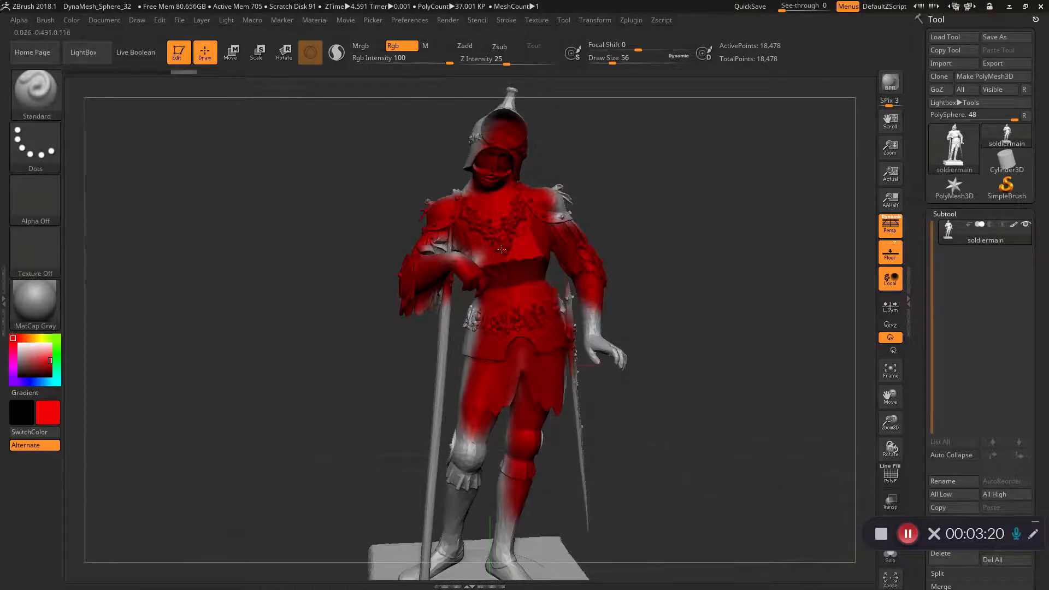
pyautogui.moveTo(443, 248); pyautogui.dragTo(483, 258)
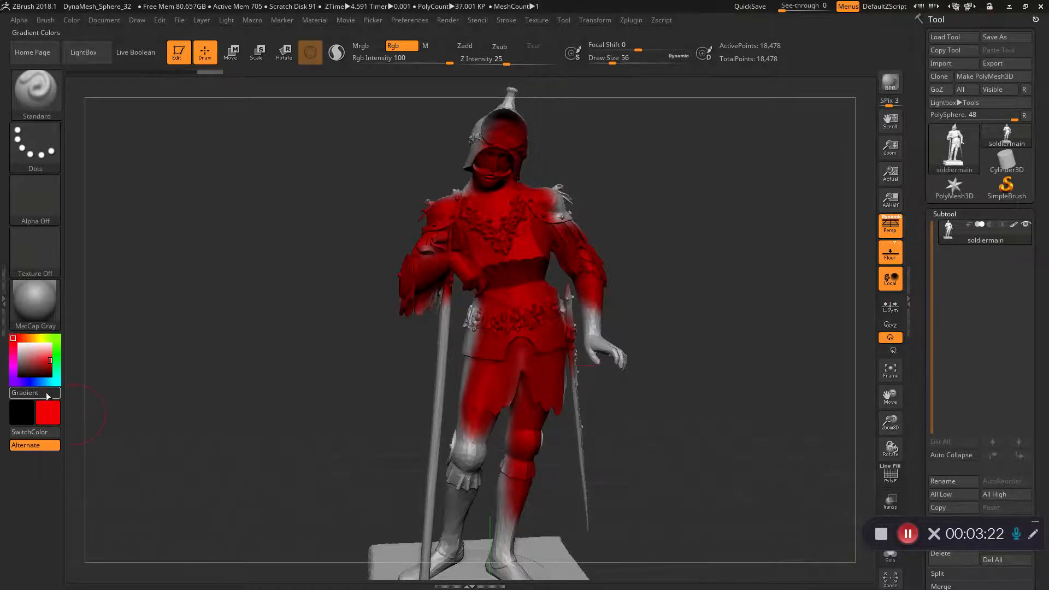
# Step: Paint the soldier's helmet, face, chest, shoulders and waist magenta over the red
pyautogui.click(13, 365)
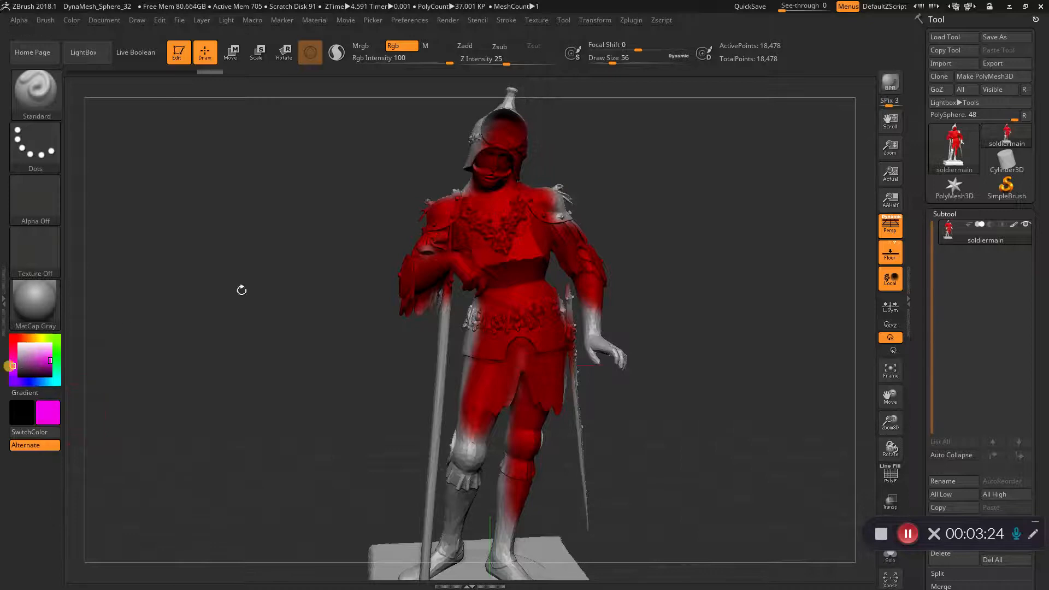
pyautogui.moveTo(492, 217)
pyautogui.mouseDown()
pyautogui.moveTo(494, 240)
pyautogui.moveTo(509, 129)
pyautogui.mouseUp()
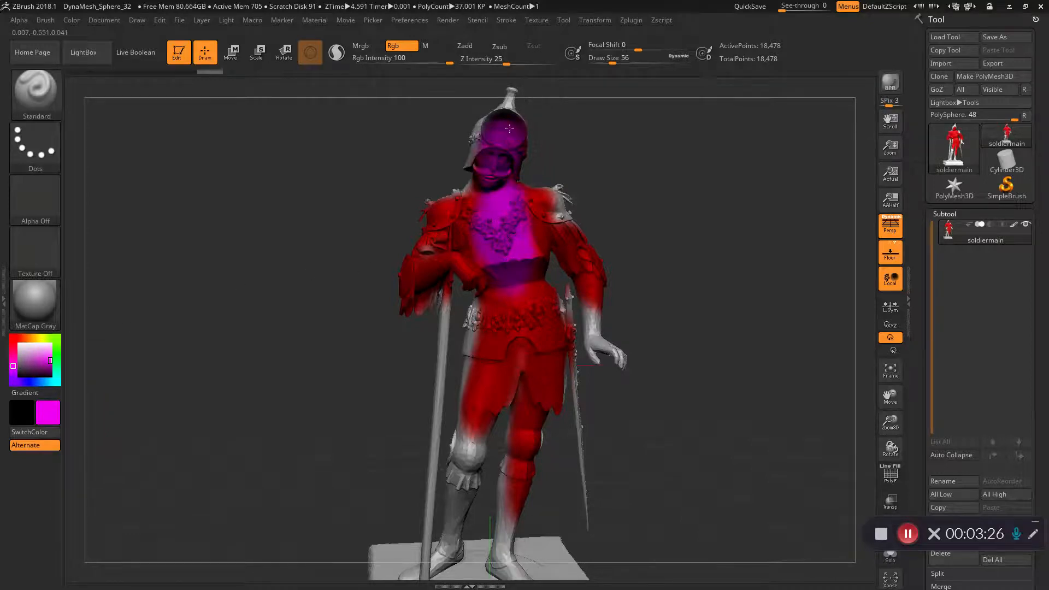
pyautogui.moveTo(507, 272)
pyautogui.mouseDown()
pyautogui.moveTo(505, 320)
pyautogui.moveTo(448, 213)
pyautogui.moveTo(560, 232)
pyautogui.mouseUp()
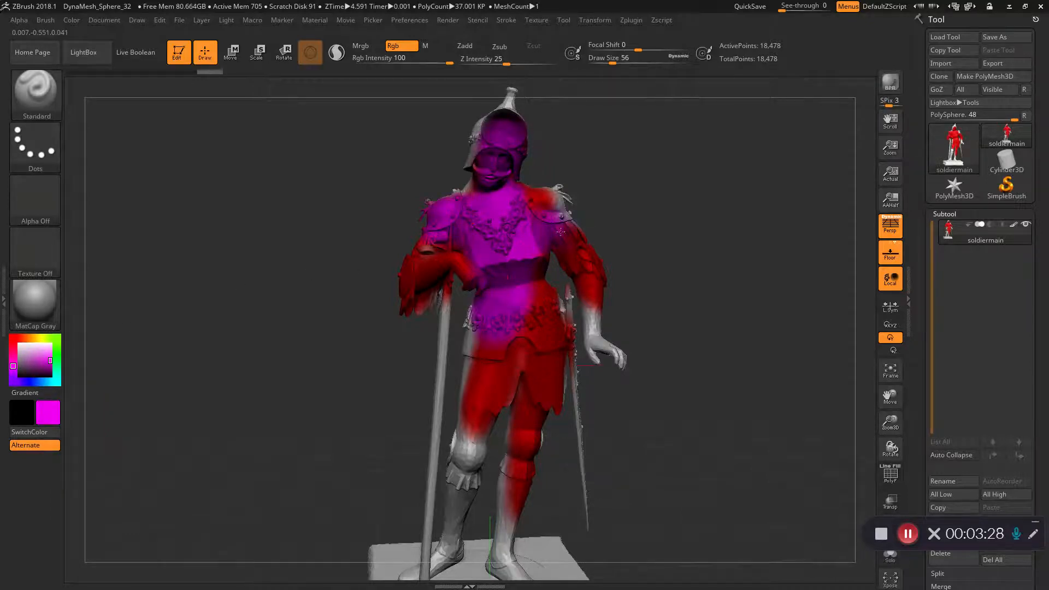
pyautogui.moveTo(517, 303); pyautogui.dragTo(524, 327)
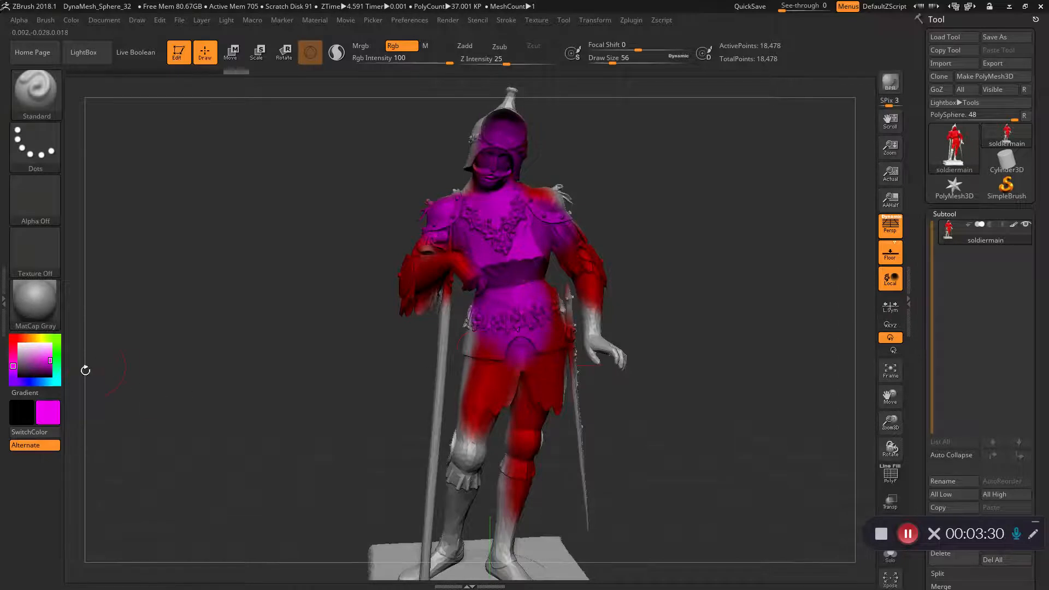
# Step: Paint the middle of the soldier's chest and lower face bright green
pyautogui.click(57, 344)
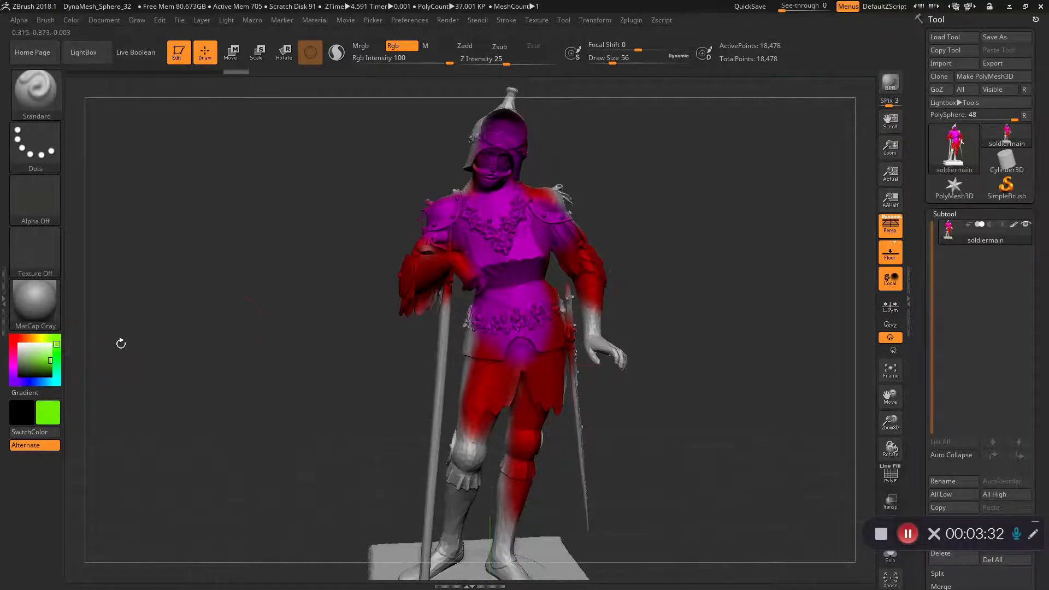
pyautogui.moveTo(495, 245)
pyautogui.mouseDown()
pyautogui.moveTo(491, 221)
pyautogui.moveTo(513, 256)
pyautogui.moveTo(537, 251)
pyautogui.moveTo(500, 167)
pyautogui.mouseUp()
pyautogui.moveTo(532, 257)
pyautogui.mouseDown(button='right')
pyautogui.moveTo(538, 306)
pyautogui.moveTo(492, 254)
pyautogui.moveTo(568, 281)
pyautogui.moveTo(534, 257)
pyautogui.mouseUp(button='right')
pyautogui.moveTo(640, 272); pyautogui.dragTo(630, 309, button='right')
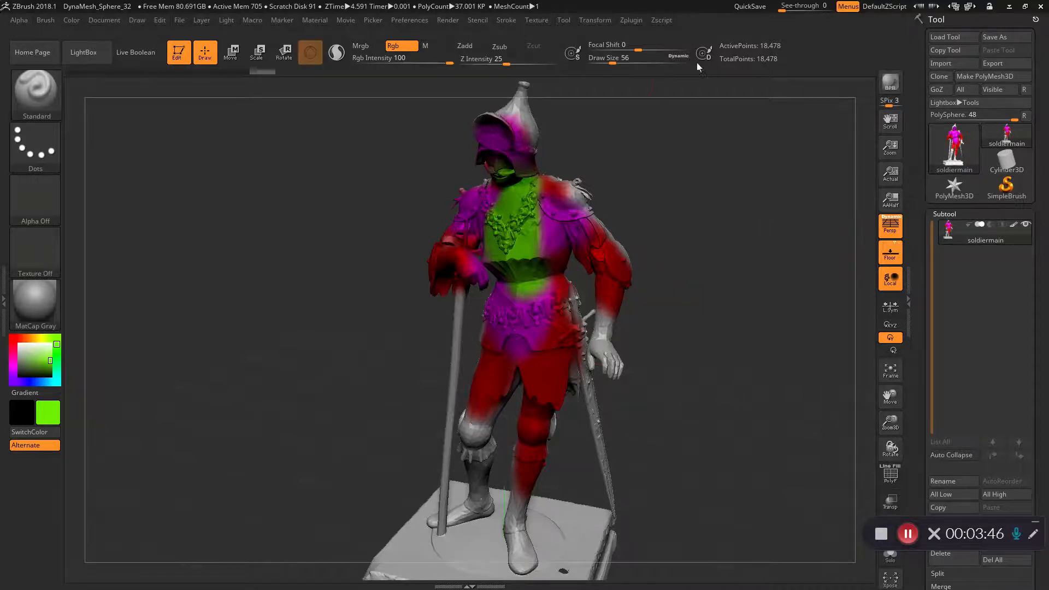
# Step: Dock the Zplugin palette in the tray above the Tool palette, keeping the FBX ExportImport options accessible
pyautogui.click(629, 19)
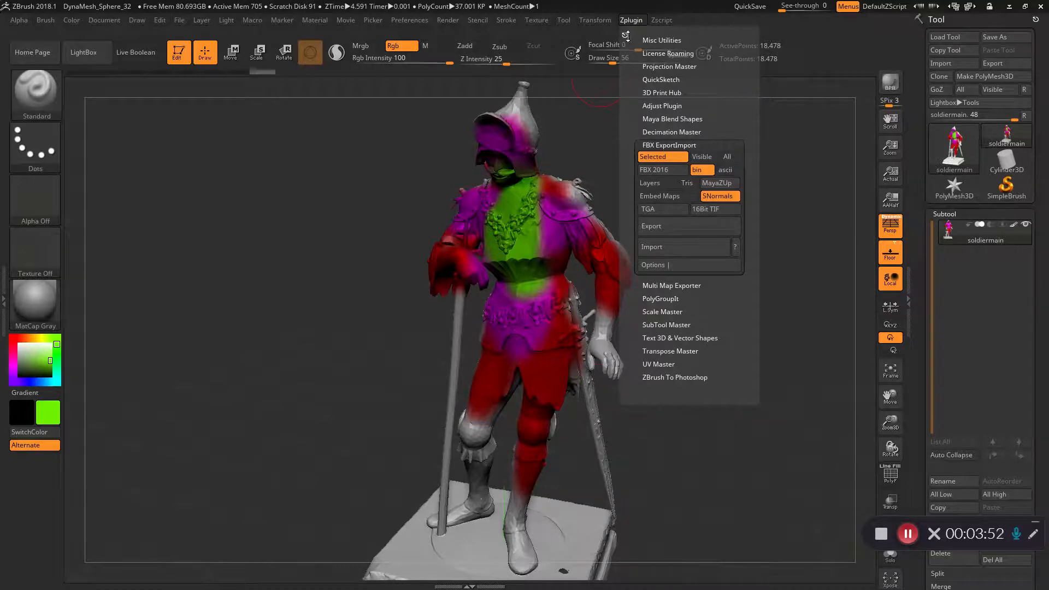
pyautogui.moveTo(624, 33); pyautogui.dragTo(942, 41)
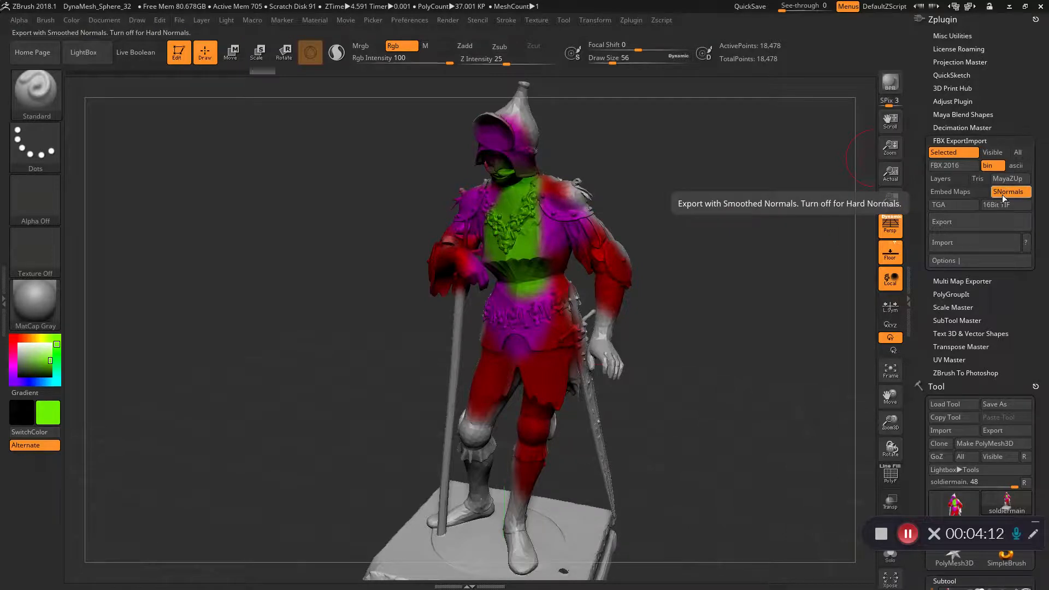
# Step: Preview the painted soldier with Dynamic Subdiv activated and compare it up close with the unsmoothed mesh
pyautogui.moveTo(679, 264); pyautogui.dragTo(681, 283)
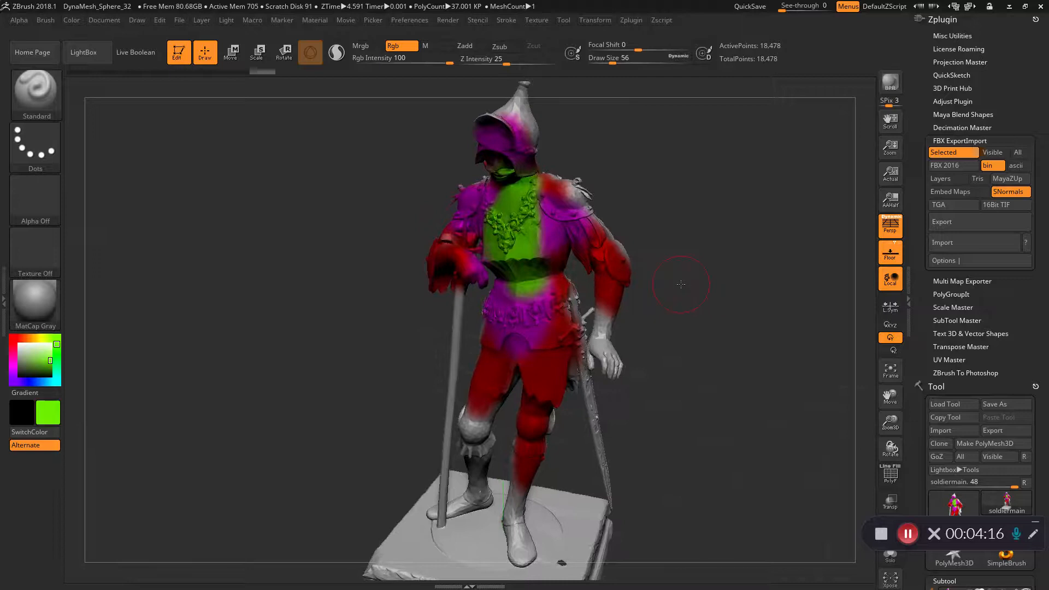
pyautogui.press('d')
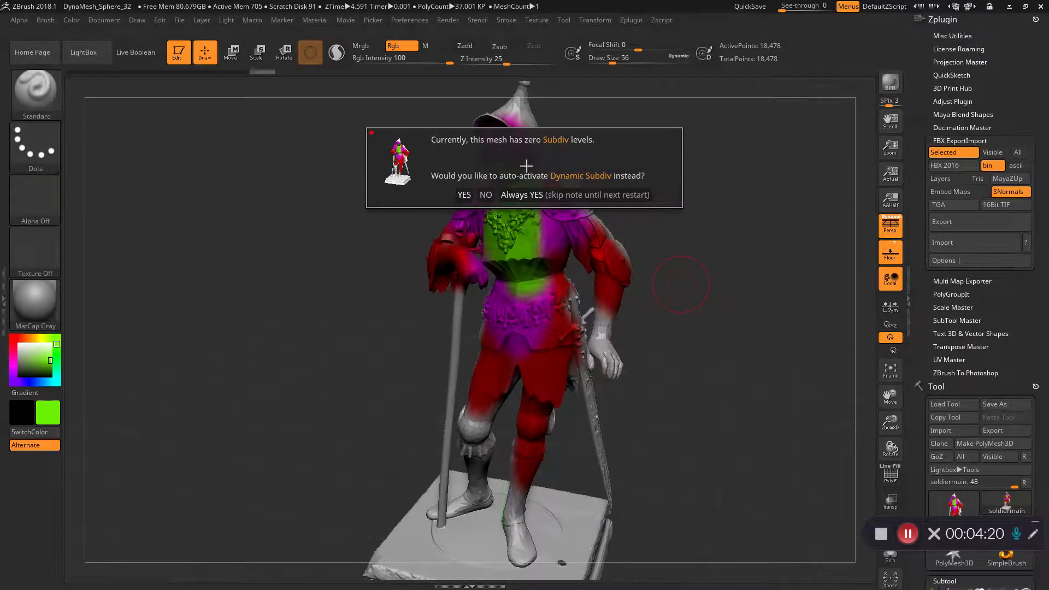
pyautogui.click(464, 194)
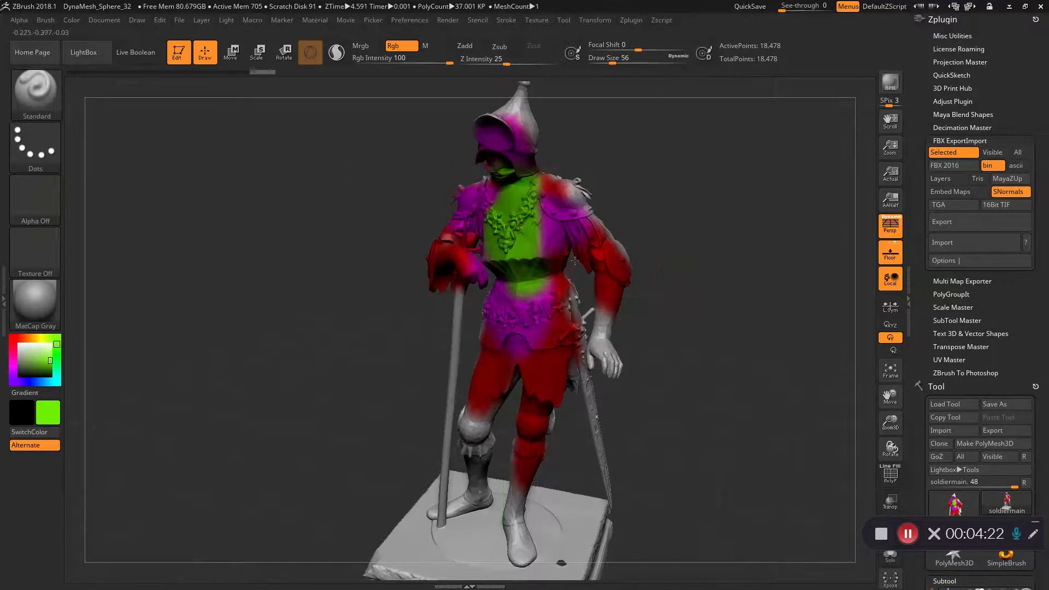
pyautogui.moveTo(647, 306)
pyautogui.mouseDown()
pyautogui.moveTo(563, 305)
pyautogui.moveTo(662, 303)
pyautogui.moveTo(579, 304)
pyautogui.moveTo(653, 297)
pyautogui.mouseUp()
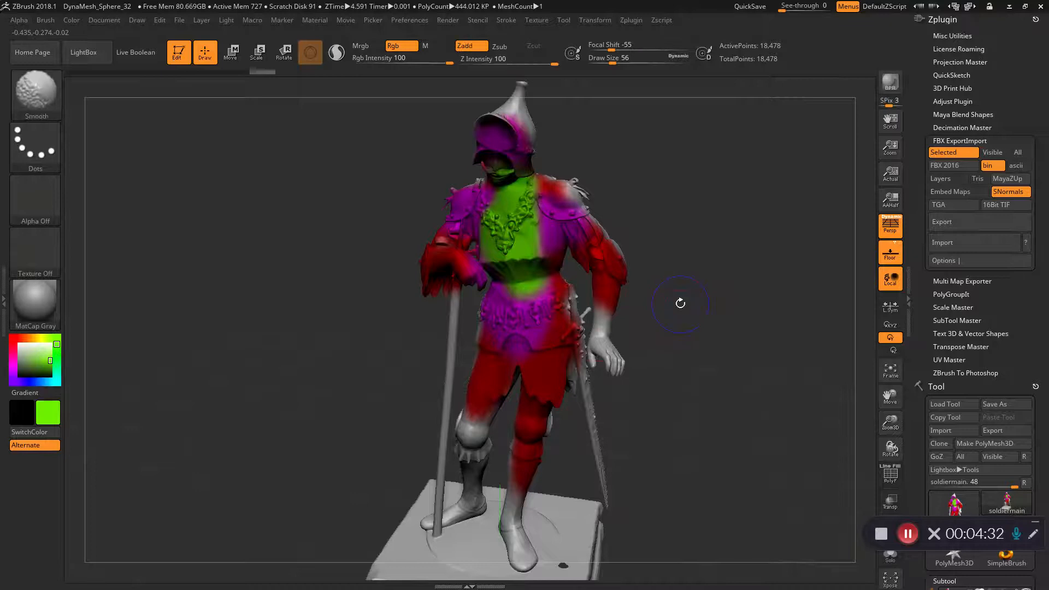
pyautogui.moveTo(682, 297)
pyautogui.mouseDown()
pyautogui.moveTo(649, 295)
pyautogui.moveTo(683, 306)
pyautogui.mouseUp()
pyautogui.keyDown('ctrl'); pyautogui.moveTo(688, 287); pyautogui.dragTo(714, 347, button='right'); pyautogui.keyUp('ctrl')
pyautogui.moveTo(714, 347); pyautogui.dragTo(764, 353)
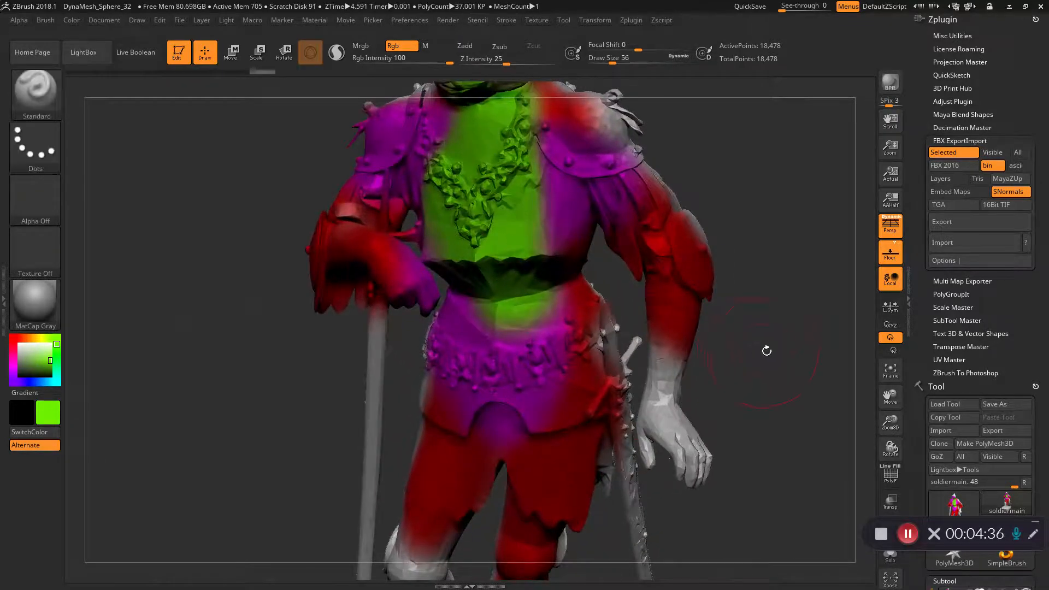
# Step: Activate Dynamic Subdiv on the soldier again with the Always YES choice and turn the smoothing back off
pyautogui.press('d')
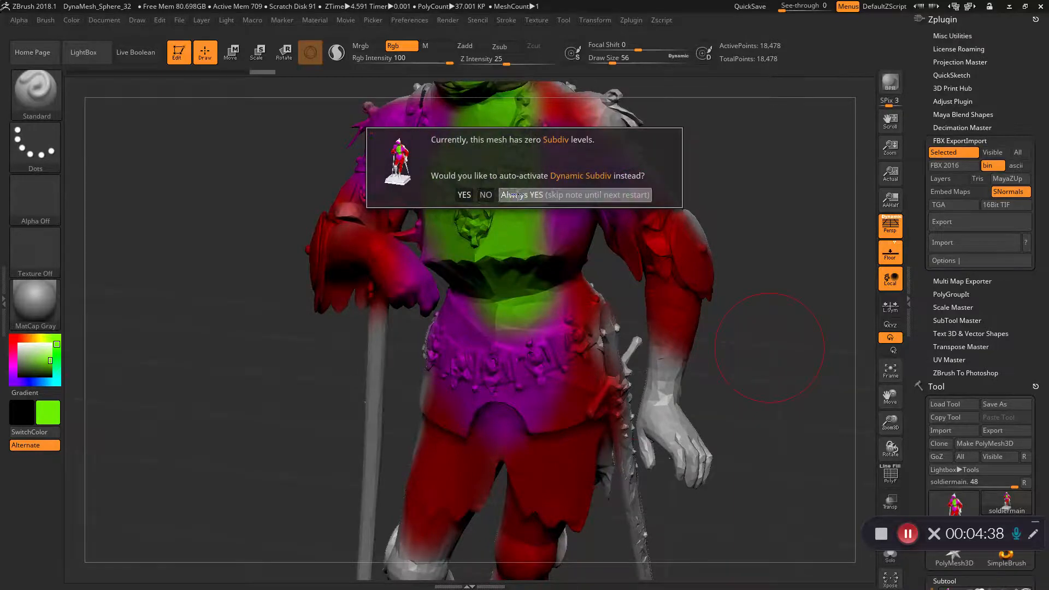
pyautogui.click(524, 195)
pyautogui.hotkey('shift', 'd')
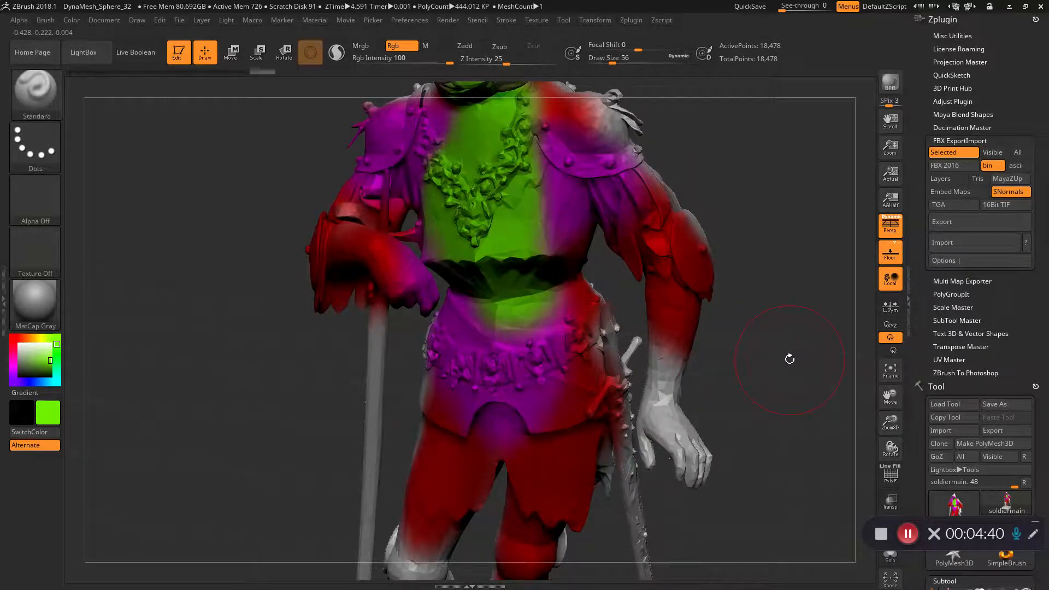
pyautogui.moveTo(784, 354)
pyautogui.mouseDown()
pyautogui.moveTo(731, 351)
pyautogui.moveTo(763, 352)
pyautogui.mouseUp()
pyautogui.moveTo(763, 352)
pyautogui.keyDown('ctrl'); pyautogui.mouseDown(button='right')
pyautogui.moveTo(723, 316)
pyautogui.moveTo(717, 329)
pyautogui.mouseUp(button='right'); pyautogui.keyUp('ctrl')
pyautogui.moveTo(717, 328); pyautogui.dragTo(788, 252)
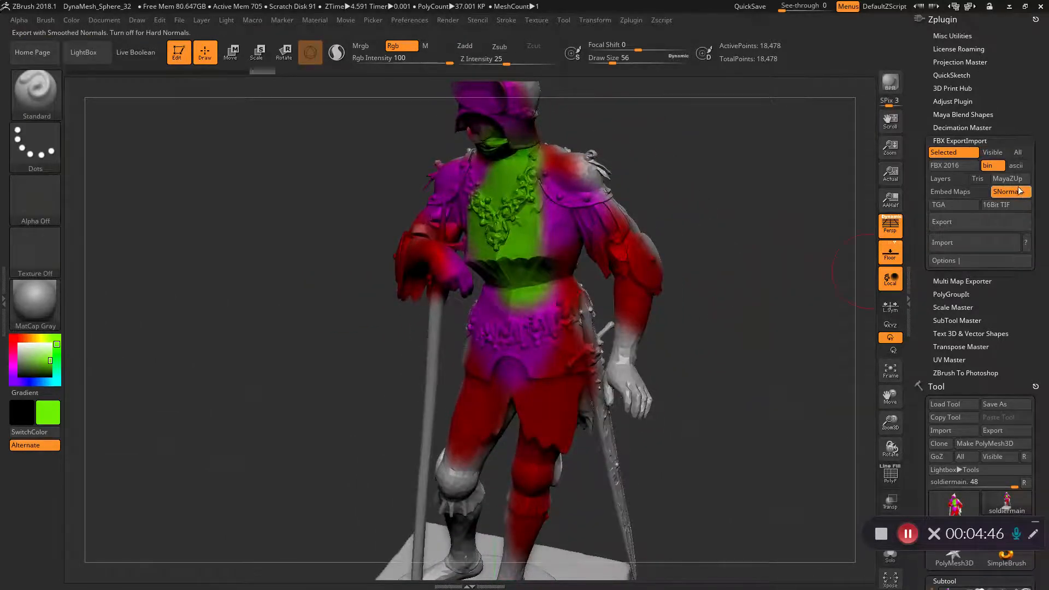
# Step: Export the selected soldier as soldiermain.fbx to the Desktop with Smoothed Normals enabled and switch to the Unreal Editor
pyautogui.click(968, 224)
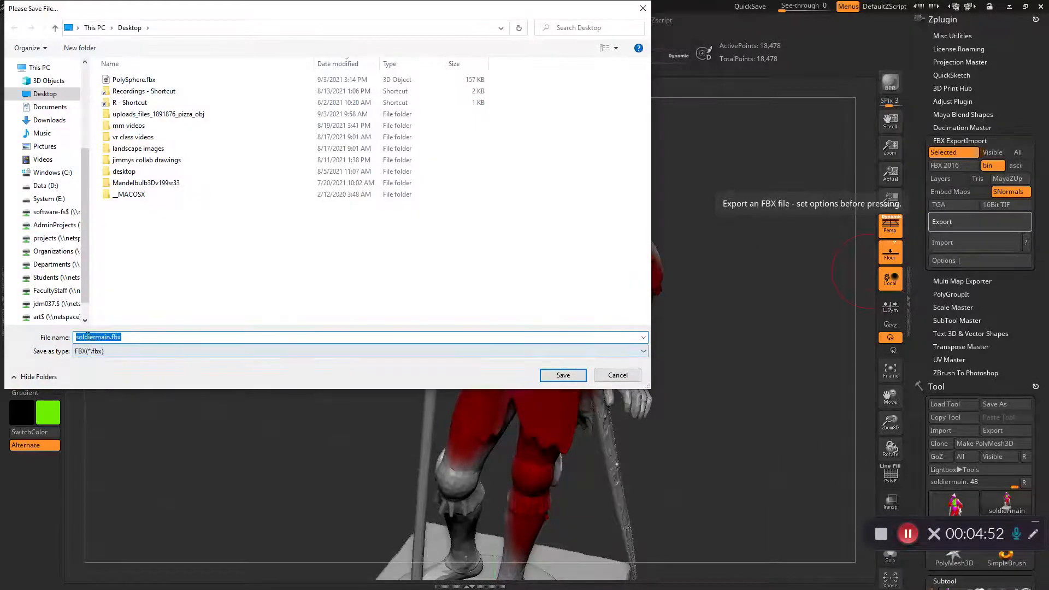
pyautogui.click(562, 374)
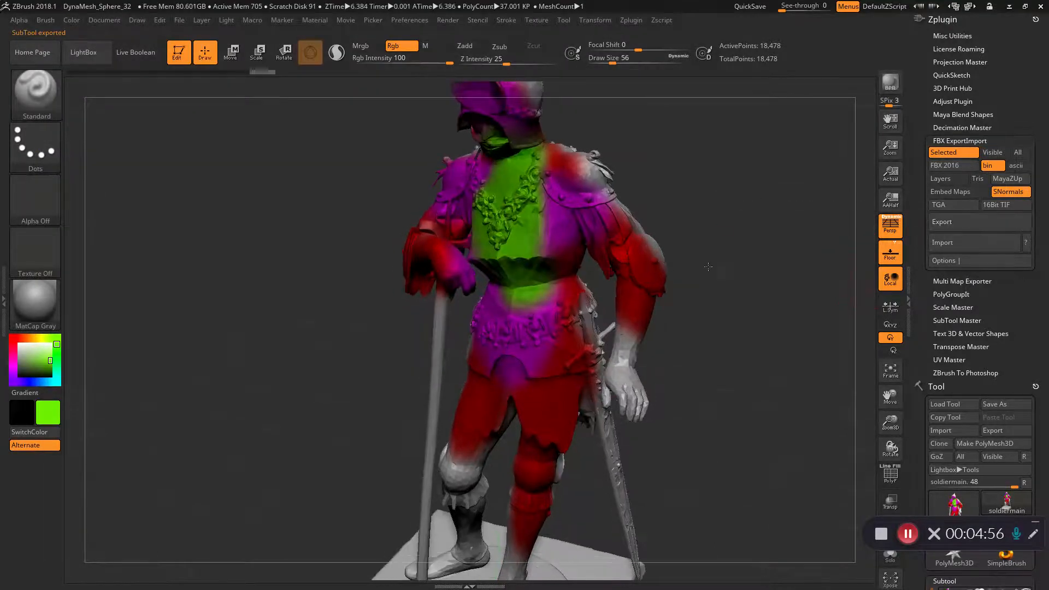
pyautogui.press('super+Tab')
pyautogui.hotkey('alt', 'Tab')
pyautogui.hotkey('alt', 'Tab')
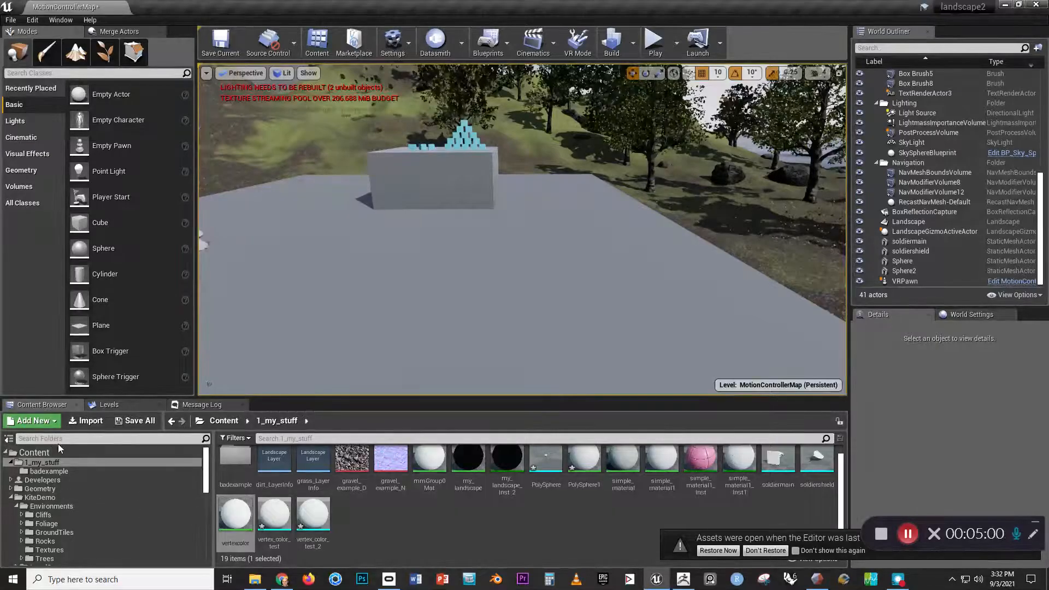
pyautogui.click(97, 423)
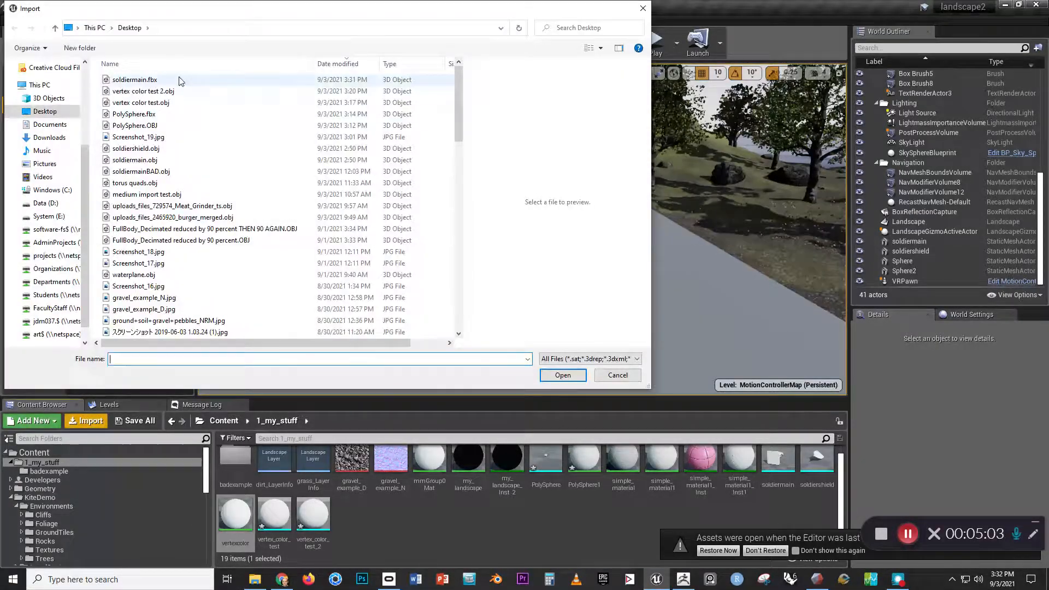
pyautogui.click(134, 79)
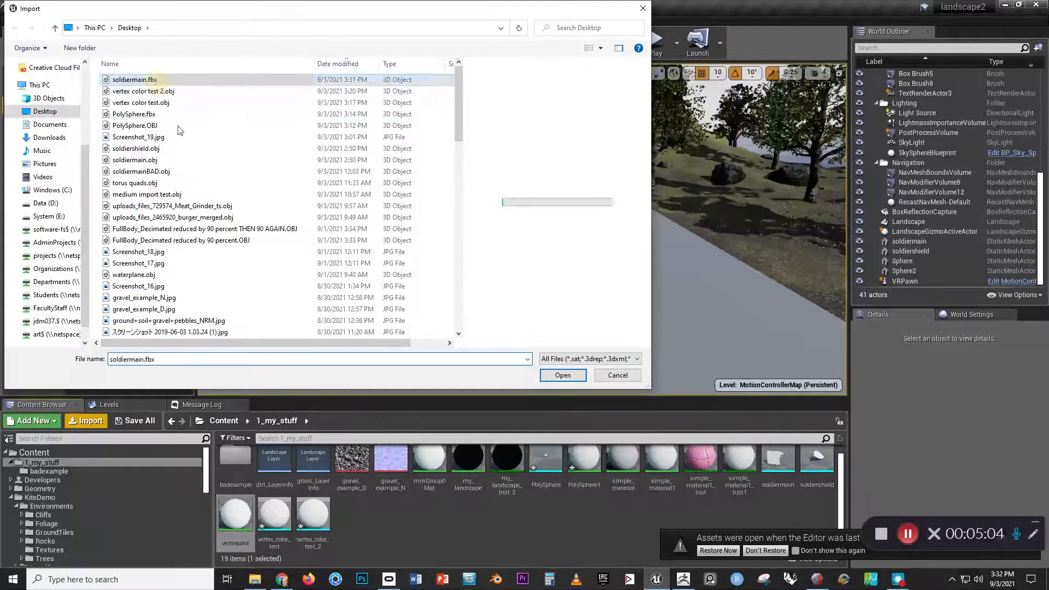
pyautogui.click(563, 375)
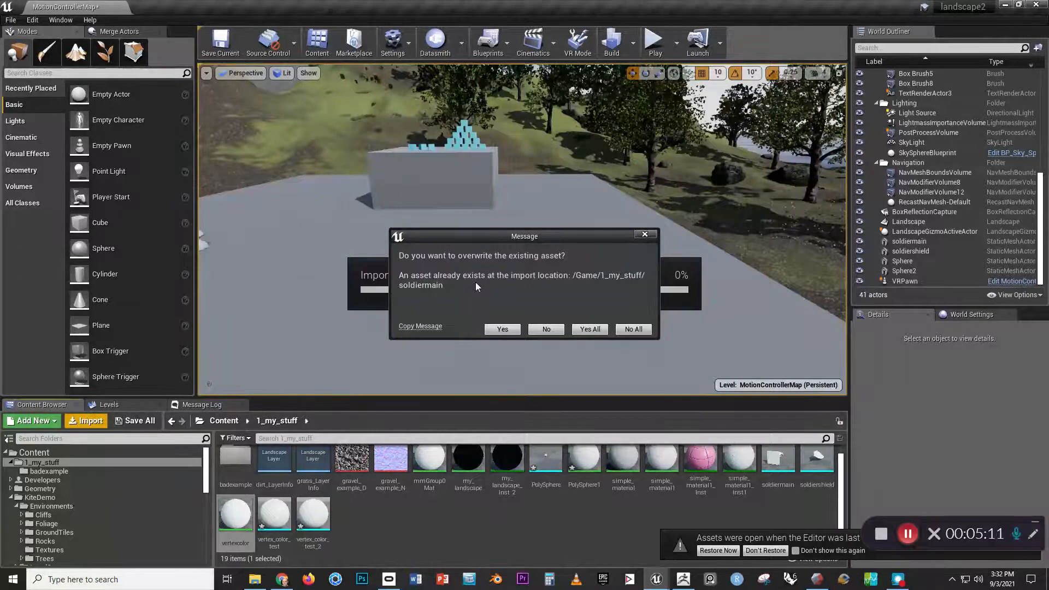
pyautogui.click(546, 329)
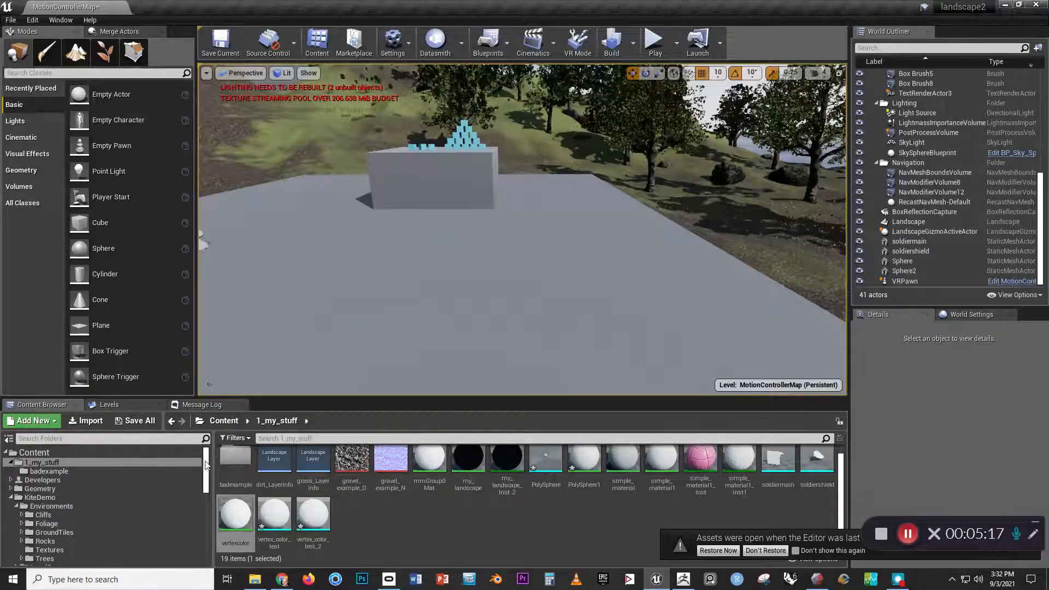
# Step: Import soldiermain.fbx from the Desktop into the 1_my_stuff folder, overwriting all existing assets and accepting the listed material matches
pyautogui.click(87, 421)
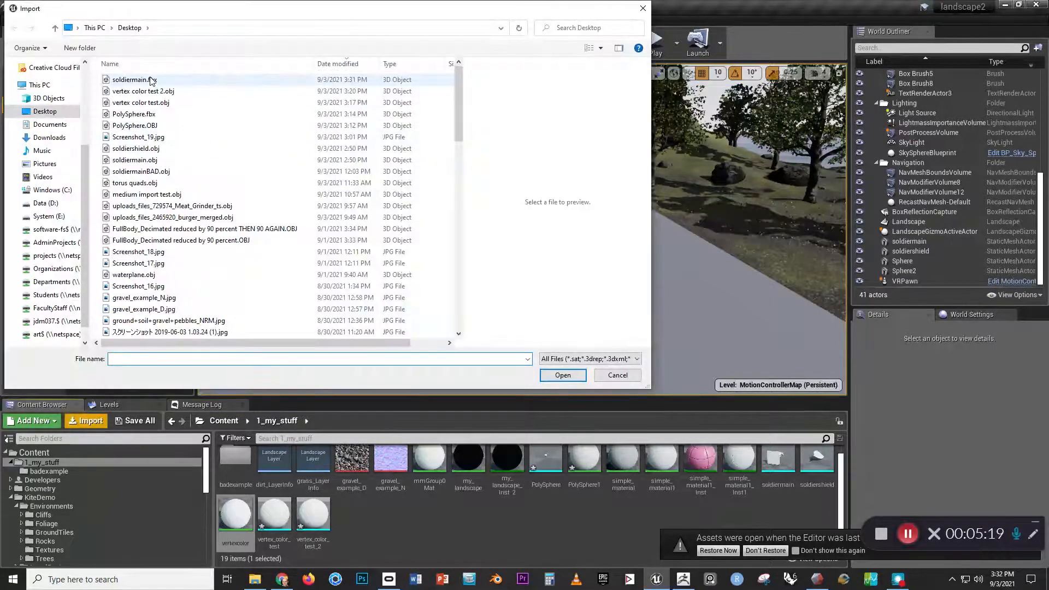
pyautogui.click(131, 79)
pyautogui.click(562, 375)
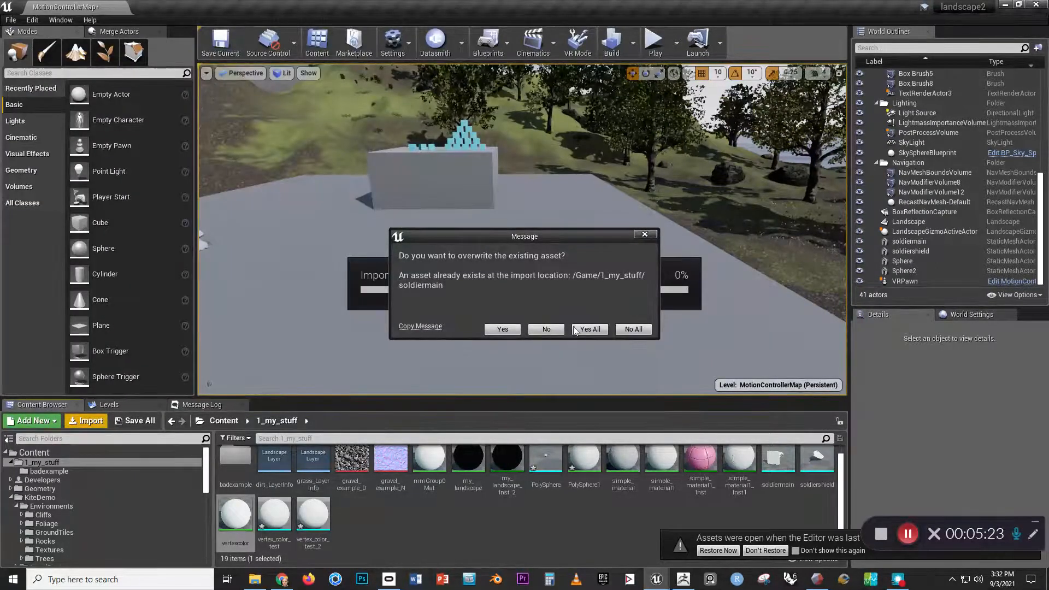
pyautogui.click(588, 331)
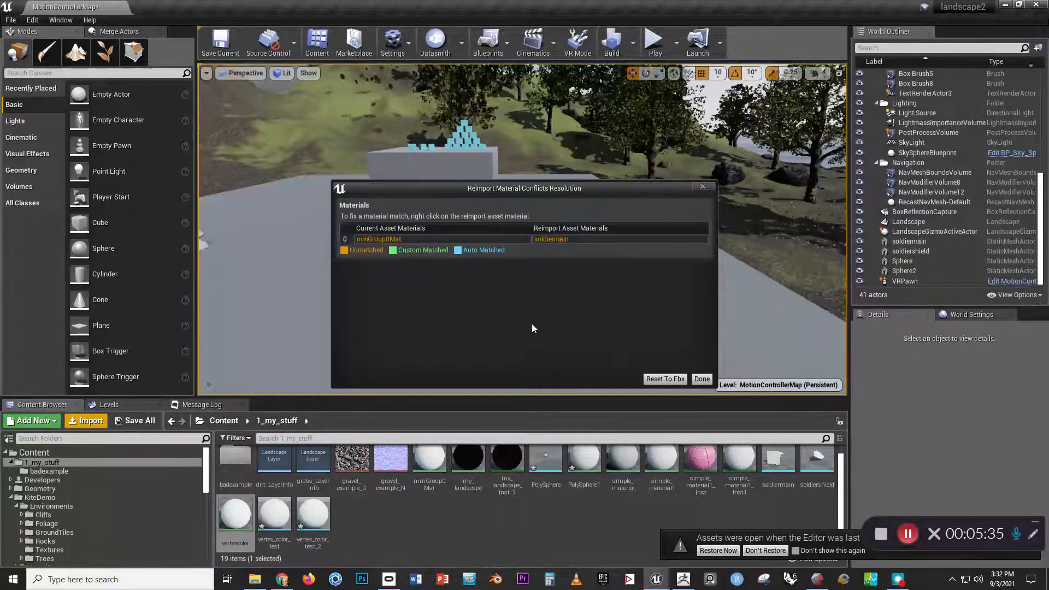
pyautogui.click(701, 379)
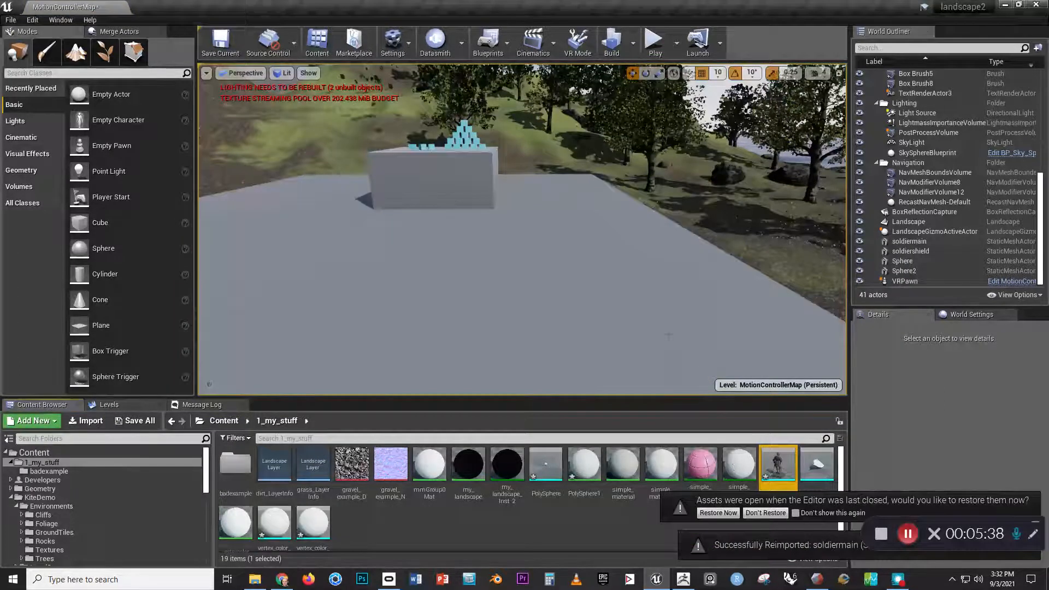
# Step: Rename the exported soldiermain.fbx file on the Windows desktop as soldiermain2.fbx
pyautogui.press('super+d')
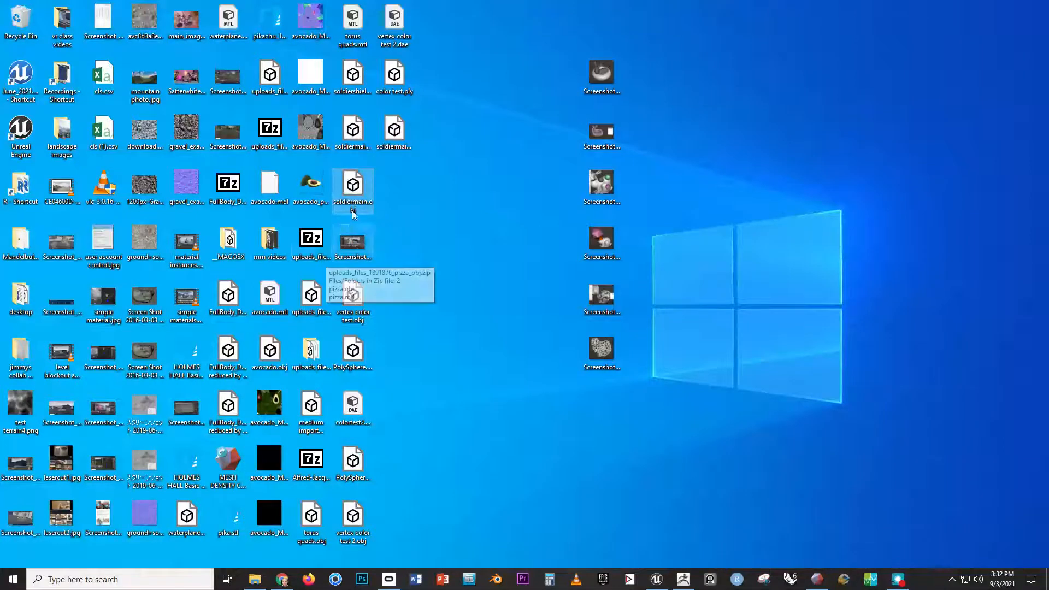
pyautogui.click(398, 143)
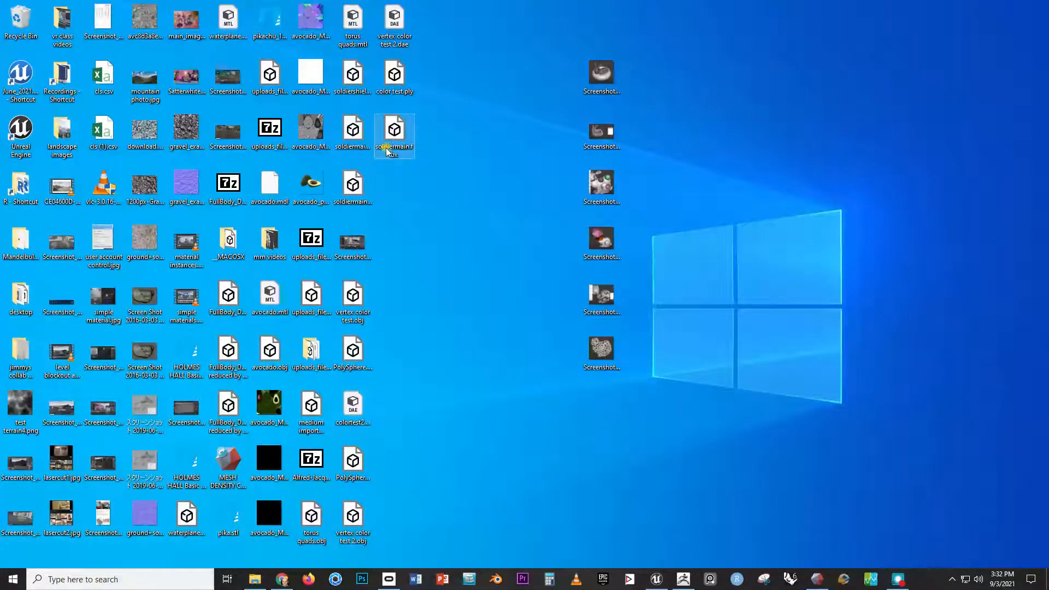
pyautogui.click(401, 151)
pyautogui.click(406, 149)
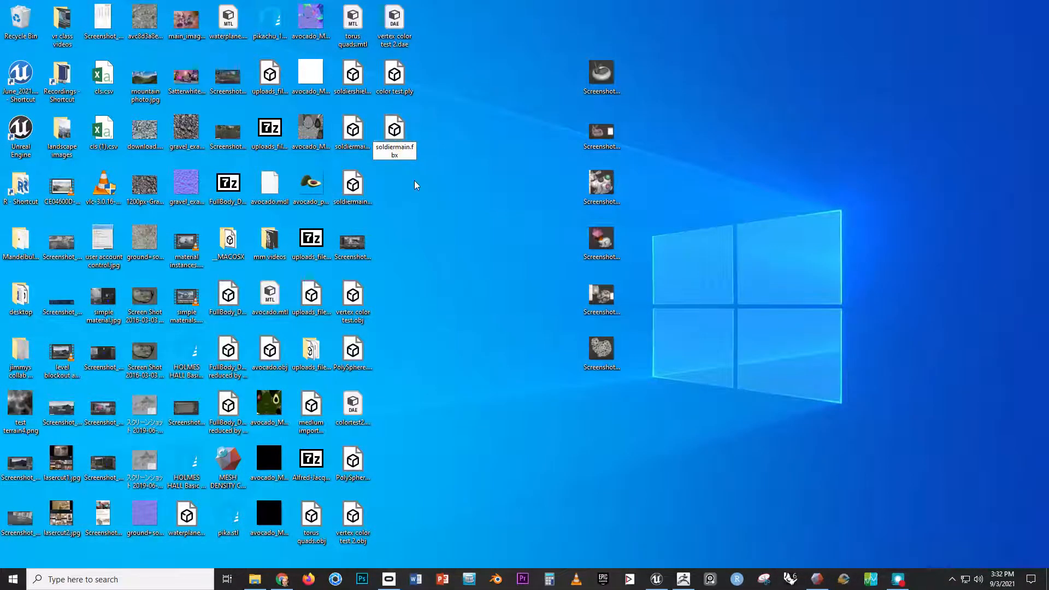
pyautogui.press('Return')
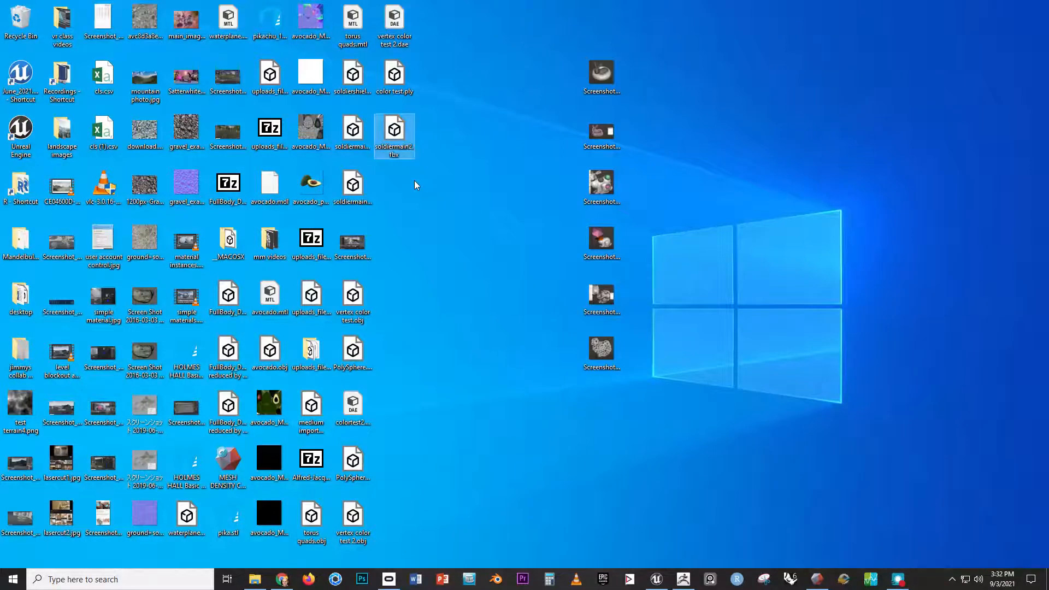
# Step: Return to the Unreal Editor and choose soldiermain2.fbx from the Desktop for import into the 1_my_stuff folder
pyautogui.hotkey('alt', 'Tab')
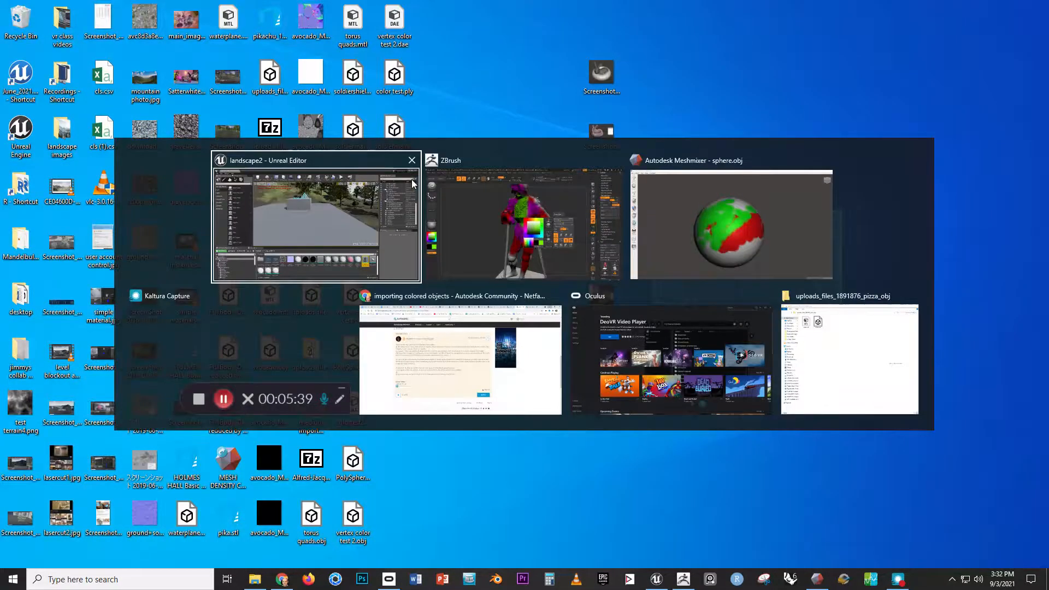
pyautogui.click(411, 180)
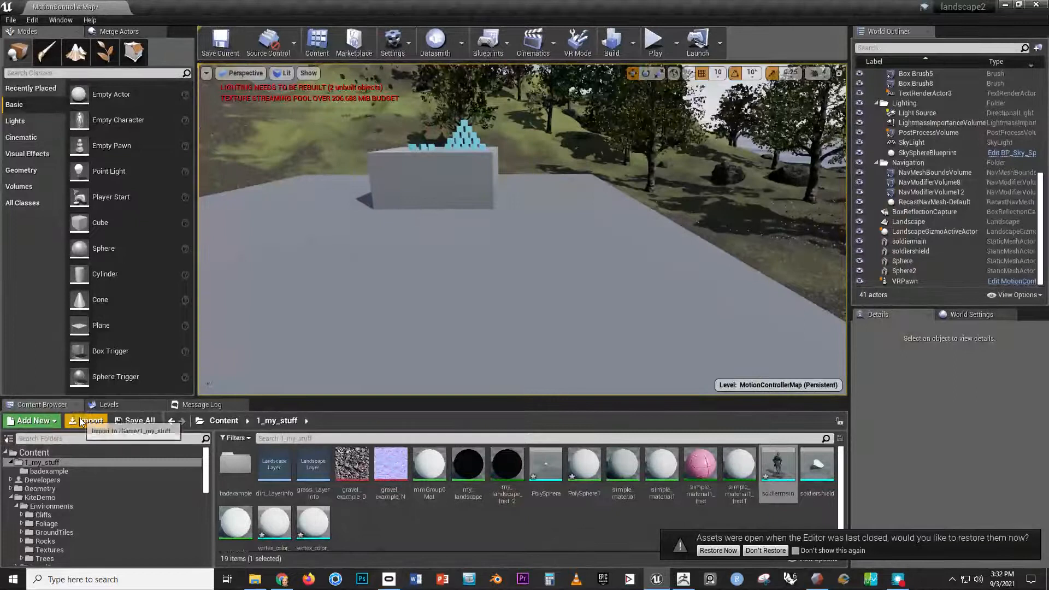
pyautogui.click(83, 420)
pyautogui.click(136, 80)
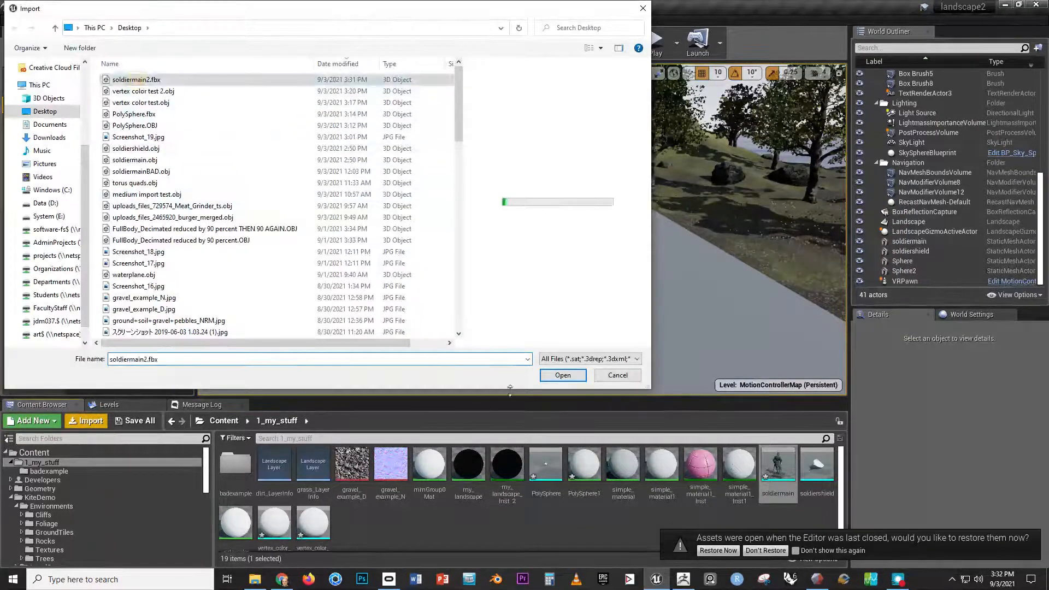
pyautogui.click(563, 375)
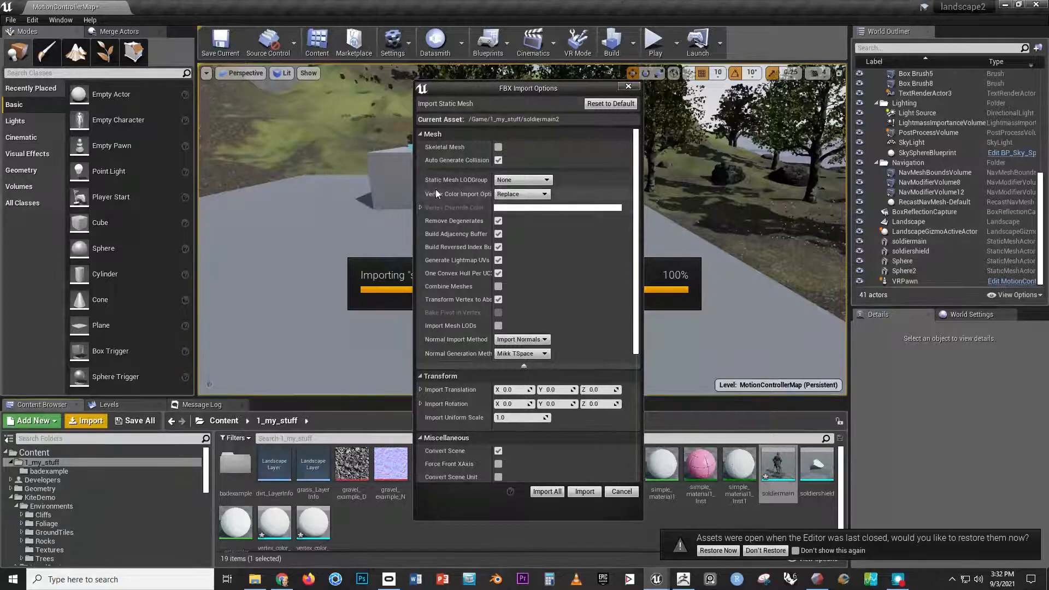
# Step: Import soldiermain2 with the Vertex Color Import Option set to Ignore and place the mesh on the level's grey floor
pyautogui.click(524, 366)
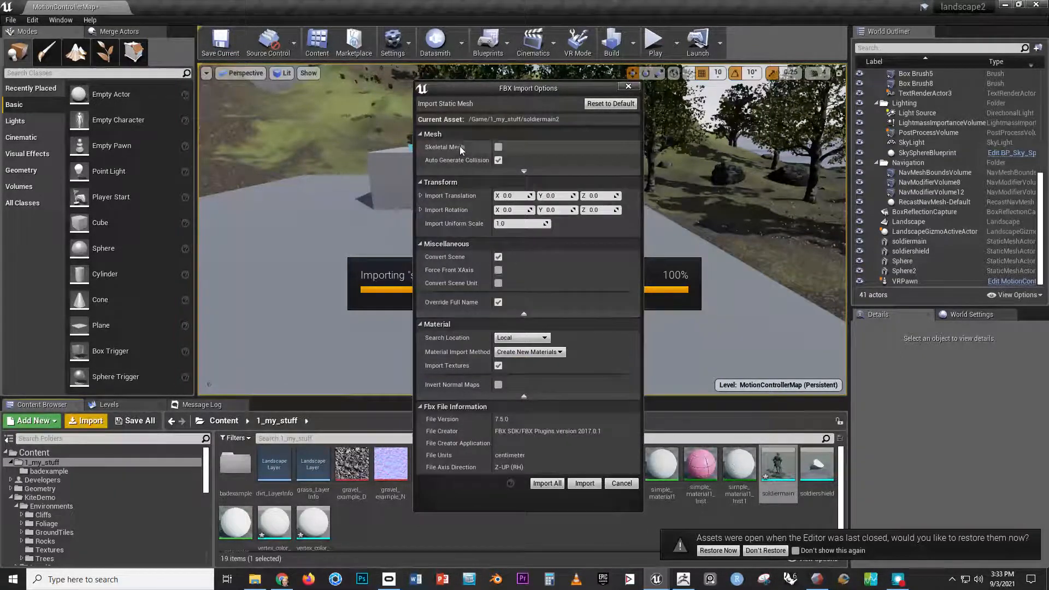
pyautogui.click(523, 172)
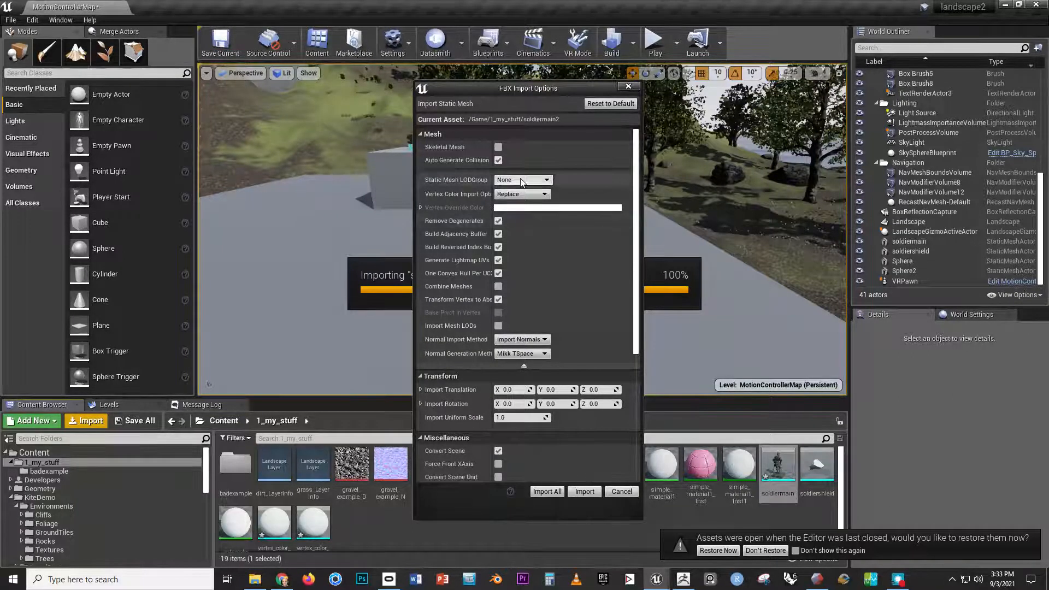
pyautogui.click(505, 196)
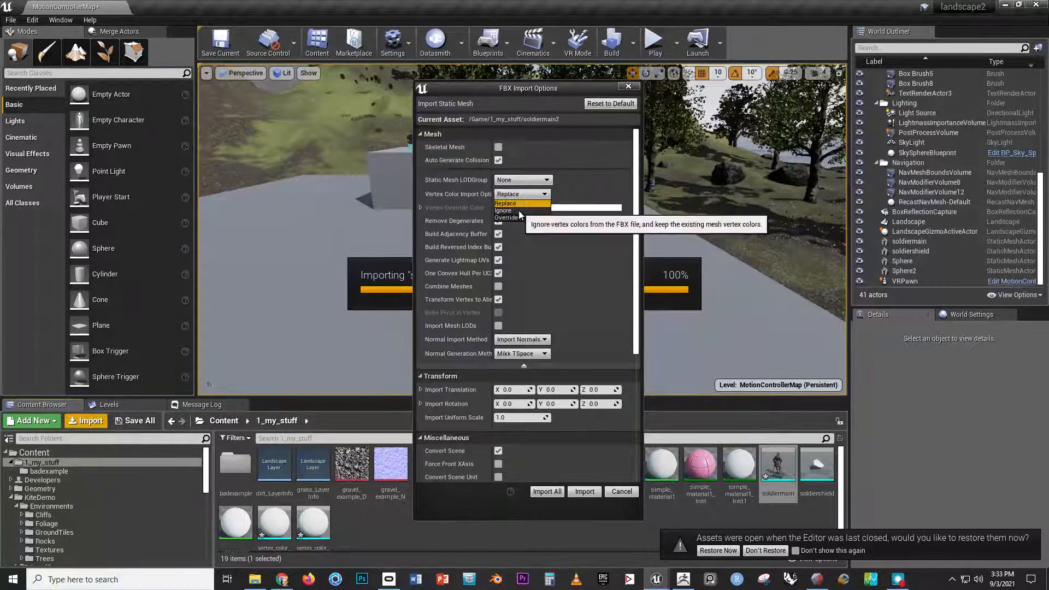
pyautogui.click(519, 211)
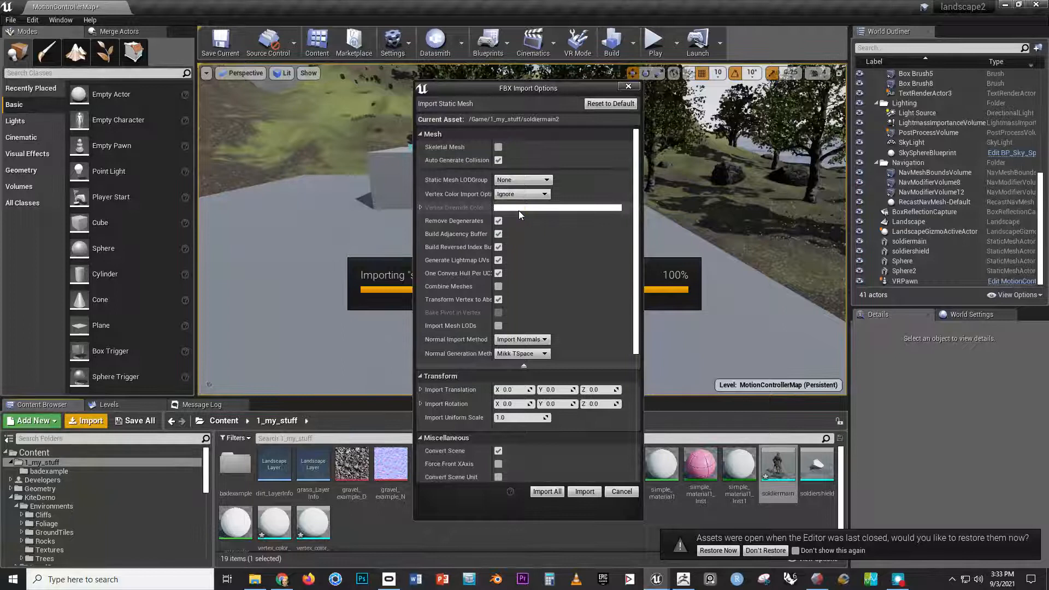
pyautogui.click(516, 195)
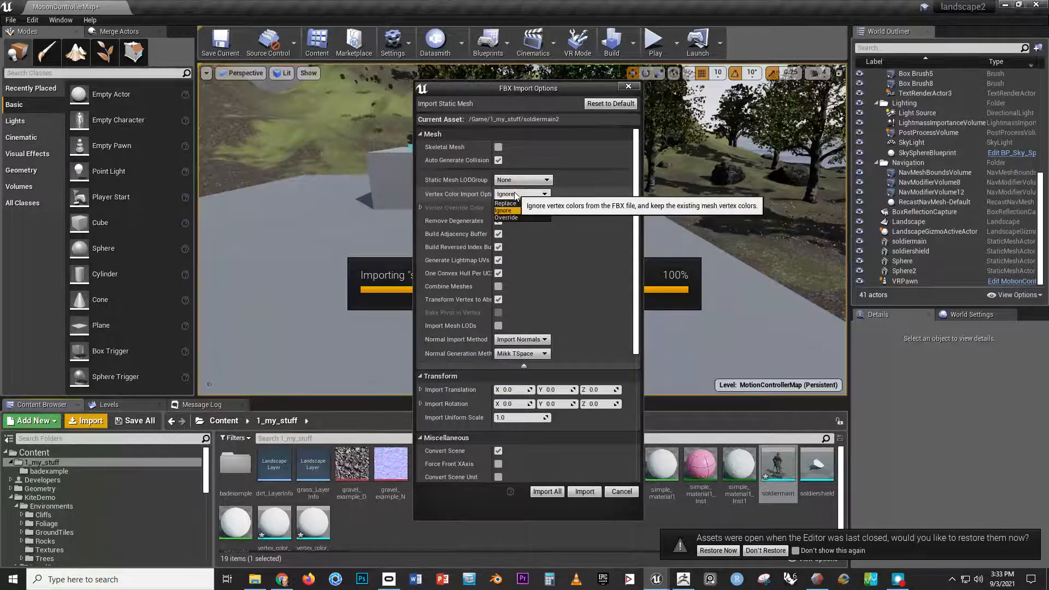
pyautogui.click(514, 194)
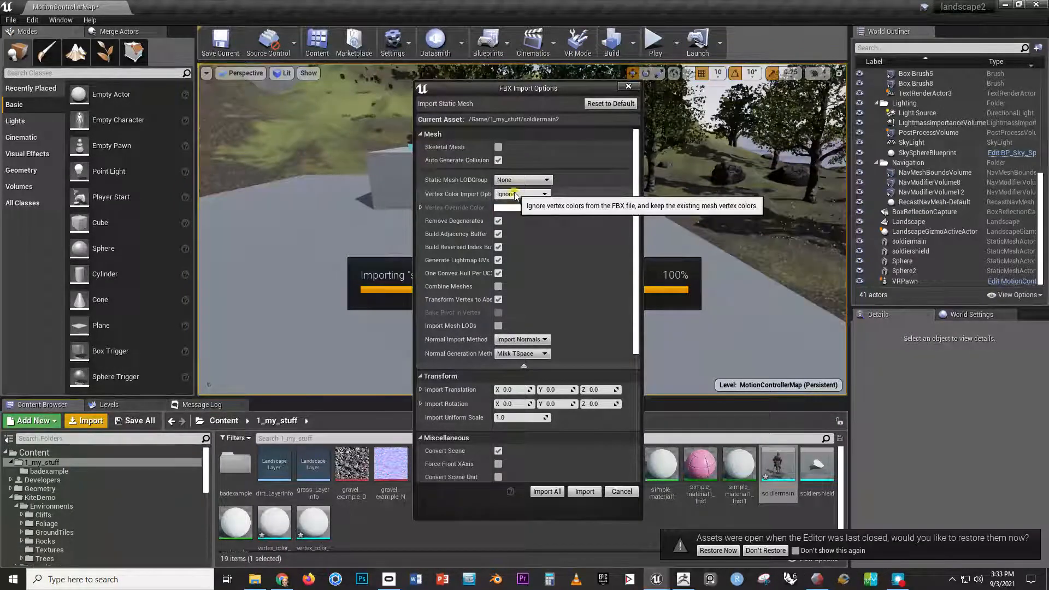
pyautogui.click(585, 492)
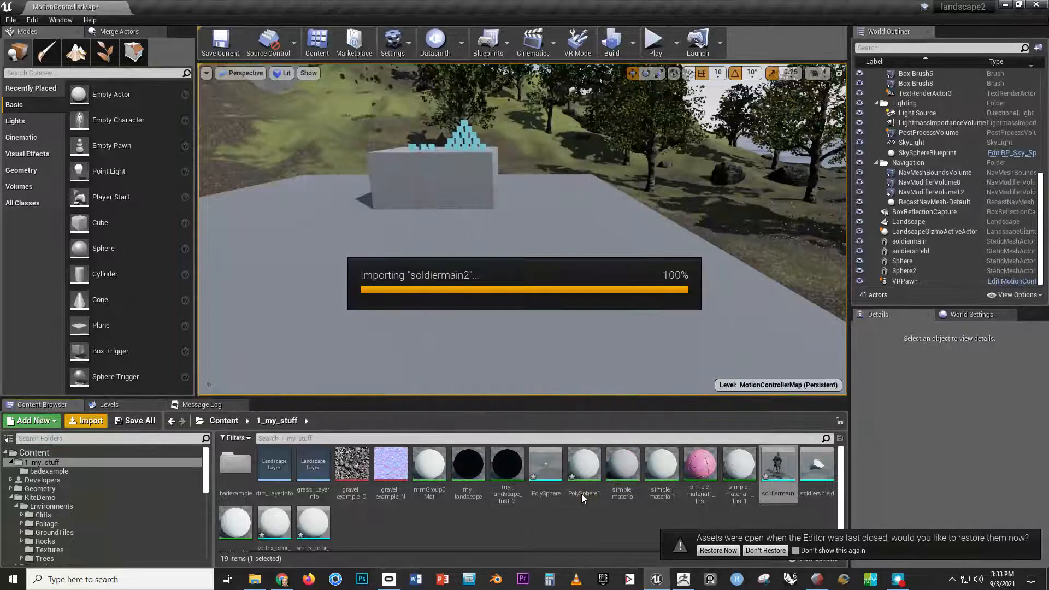
pyautogui.moveTo(235, 516); pyautogui.dragTo(513, 330)
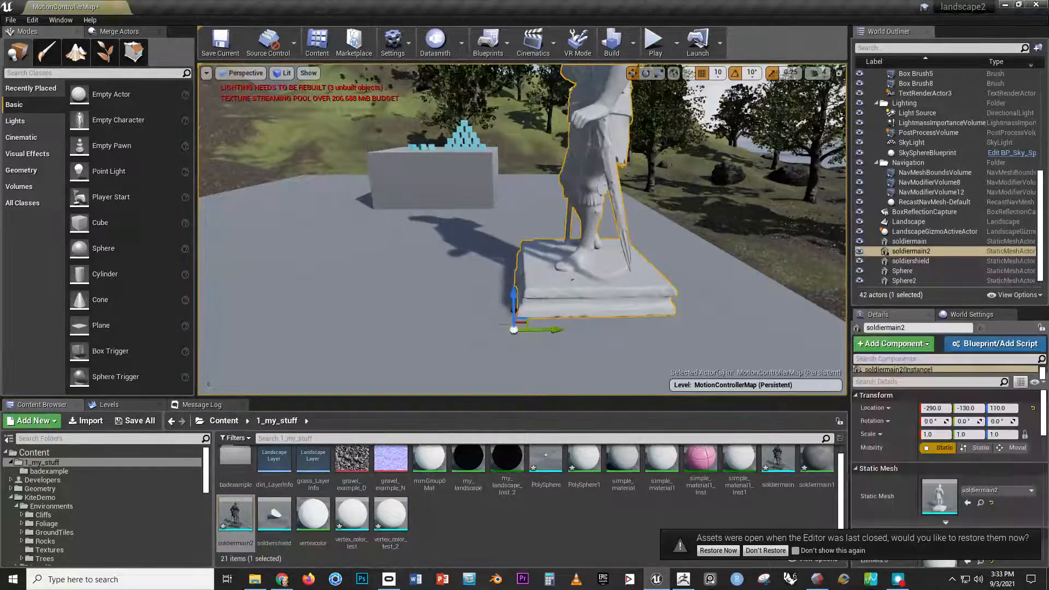
# Step: Rotate the soldiermain2 statue about its vertical axis so its front faces the camera, and deselect it
pyautogui.press('e')
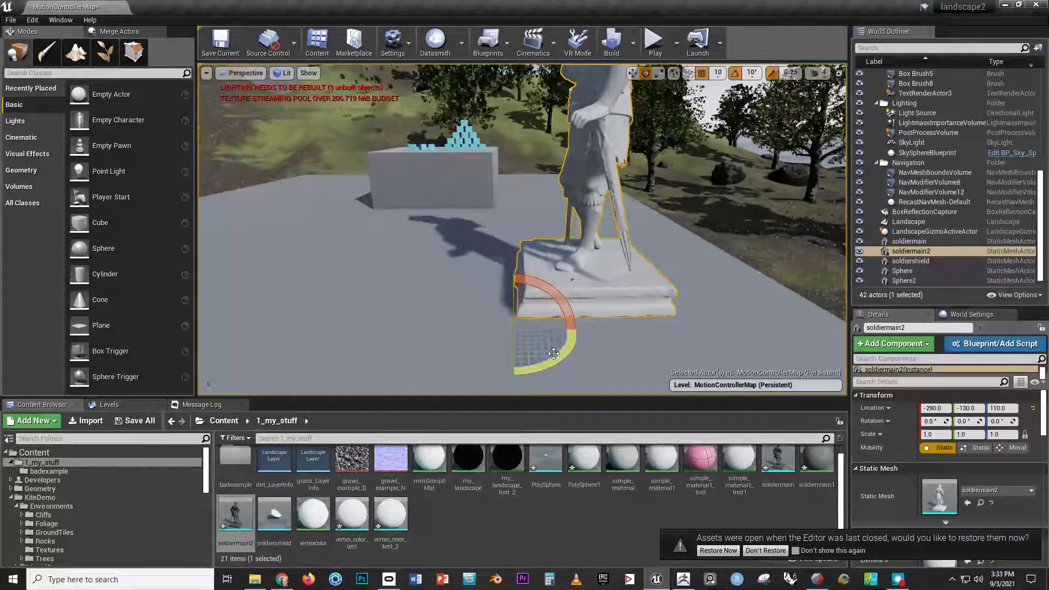
pyautogui.moveTo(530, 375); pyautogui.dragTo(650, 358)
pyautogui.press('Escape')
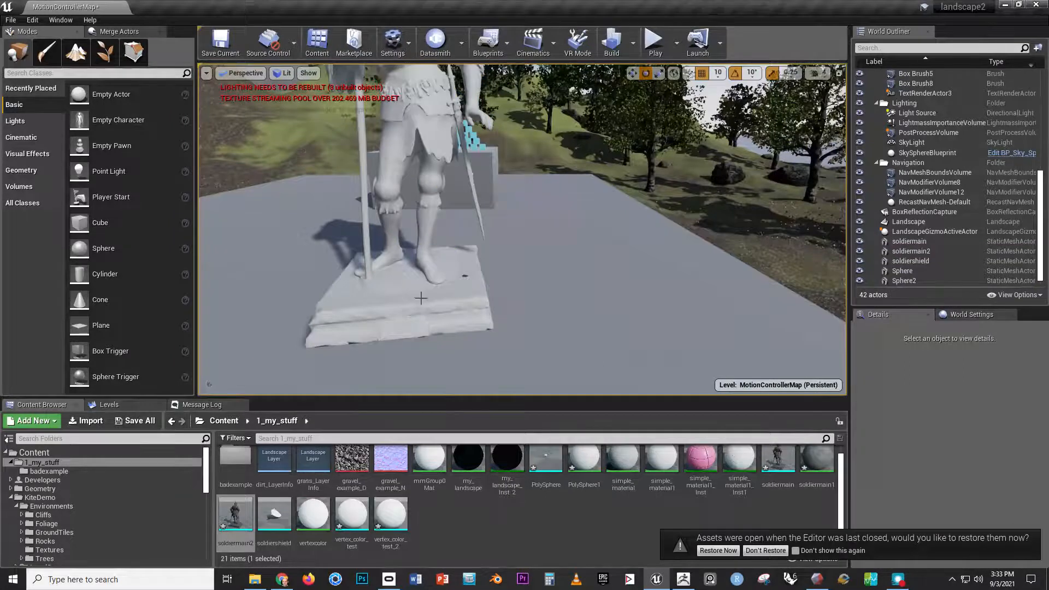
# Step: Create a new material named vertex_color_material in the 1_my_stuff folder and open it for editing
pyautogui.rightClick(450, 525)
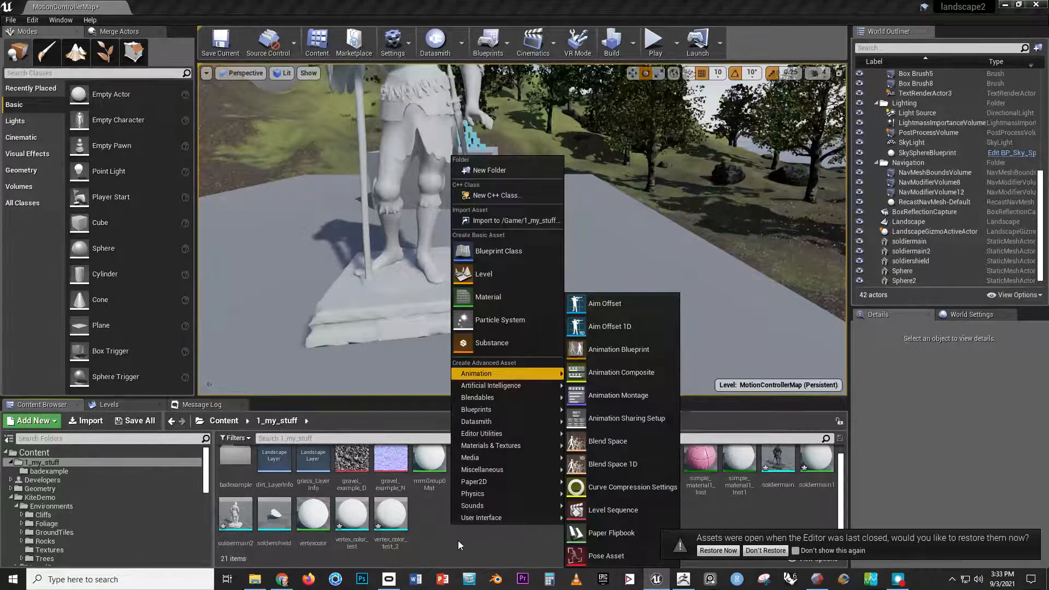
pyautogui.rightClick(458, 540)
pyautogui.click(494, 312)
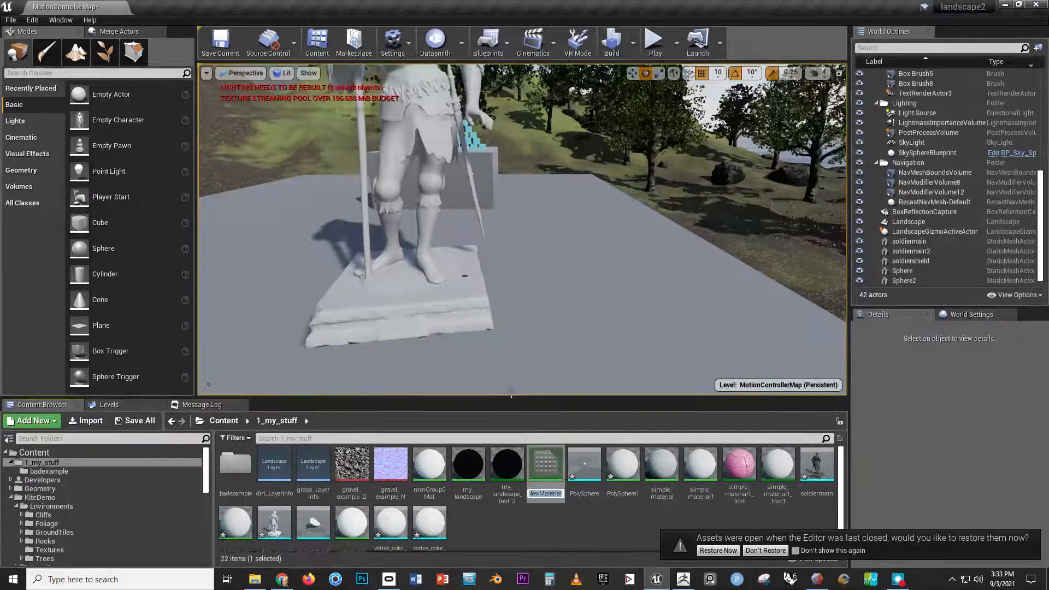
pyautogui.write('sertext')
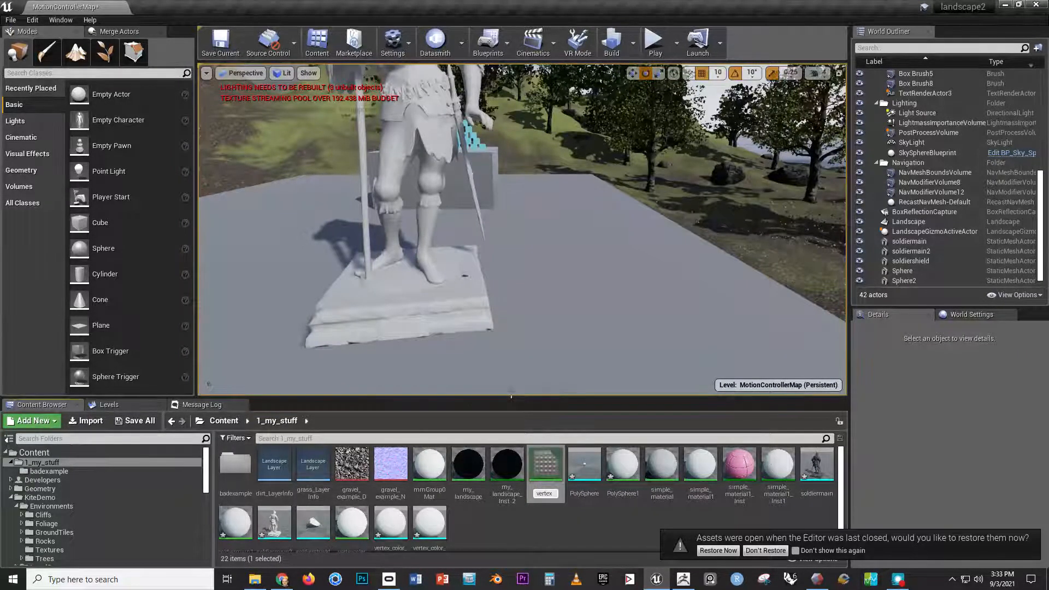
pyautogui.write('col')
pyautogui.write('or_material')
pyautogui.press('Return')
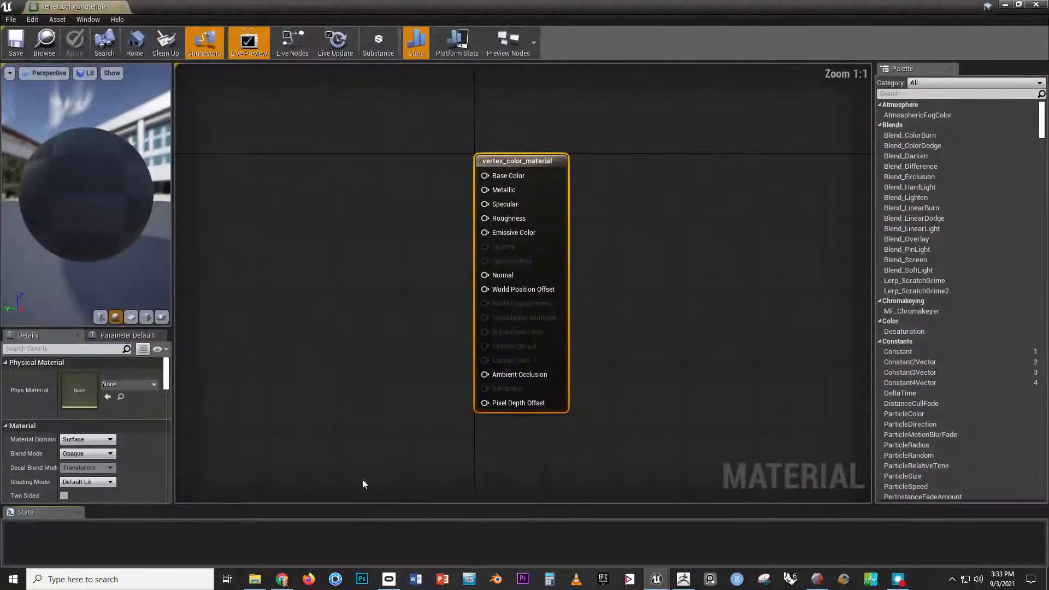
# Step: Add a VertexColor node to the material graph and connect its combined colour output to Base Color
pyautogui.rightClick(333, 186)
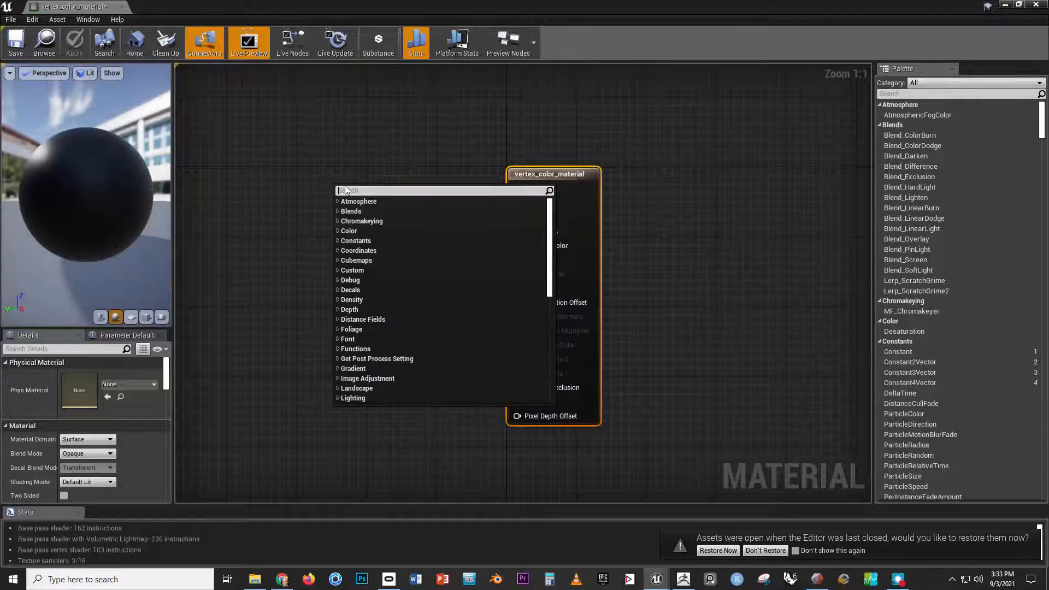
pyautogui.write('vete')
pyautogui.press('BackSpace')
pyautogui.write('re')
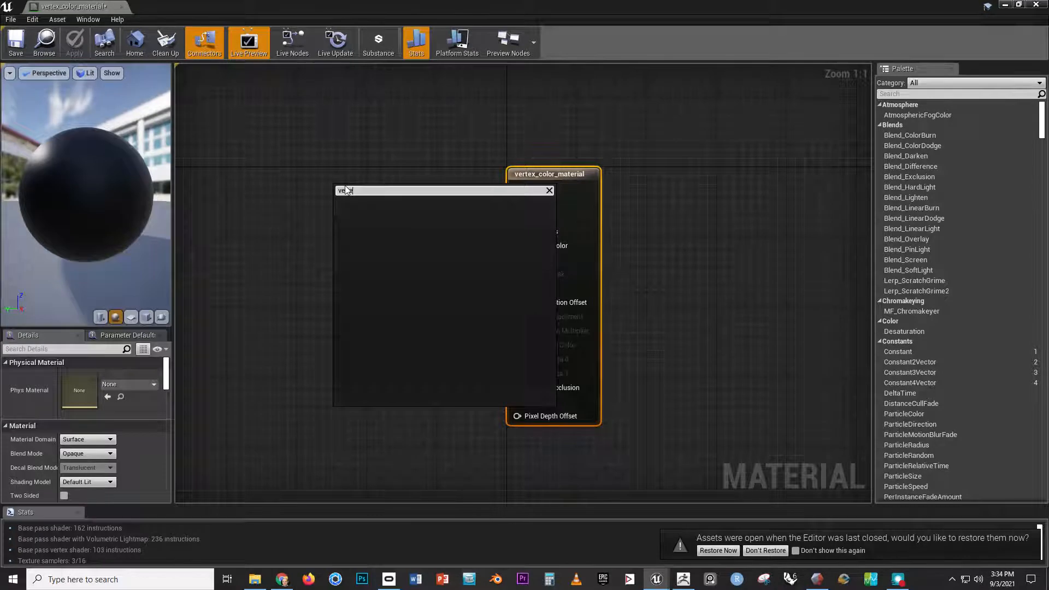
pyautogui.press('BackSpace')
pyautogui.press('BackSpace')
pyautogui.press('BackSpace')
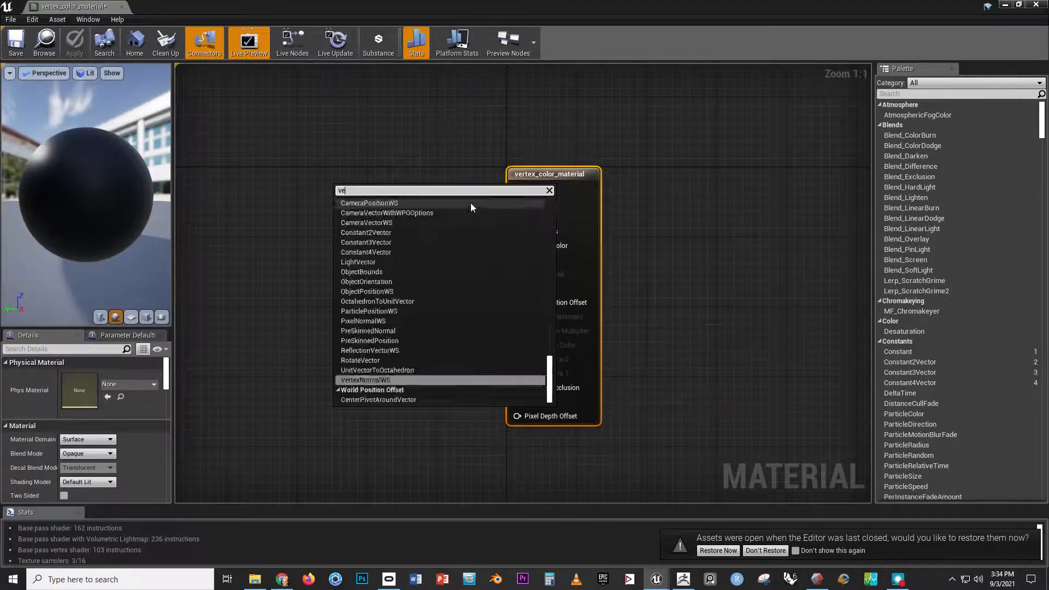
pyautogui.write('rte')
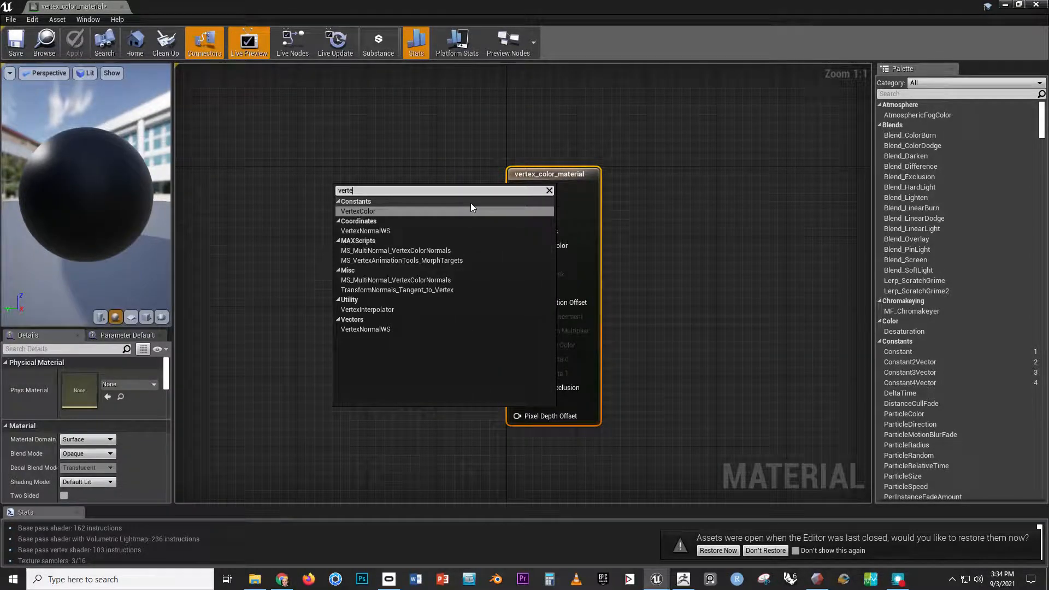
pyautogui.press('Return')
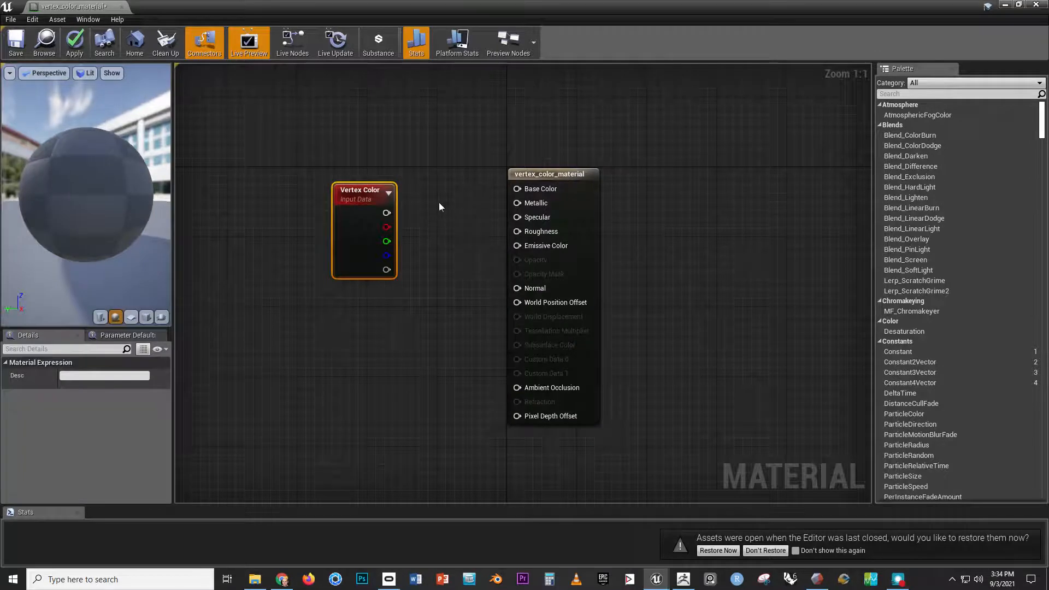
pyautogui.moveTo(386, 213); pyautogui.dragTo(517, 189)
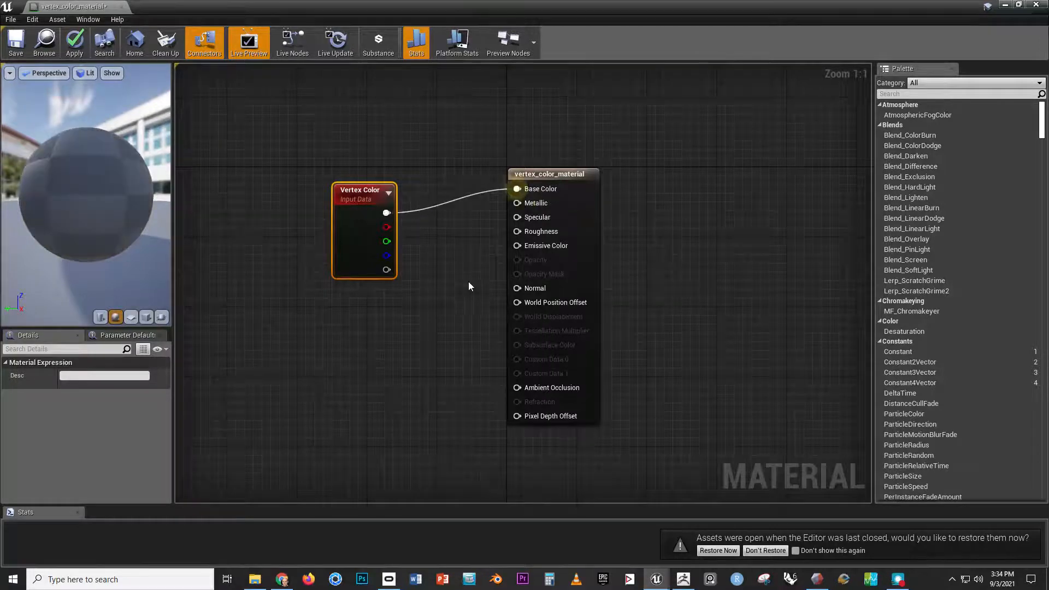
# Step: Save vertex_color_material and return to the MotionControllerMap level, with the material editor docked in the same window
pyautogui.click(12, 49)
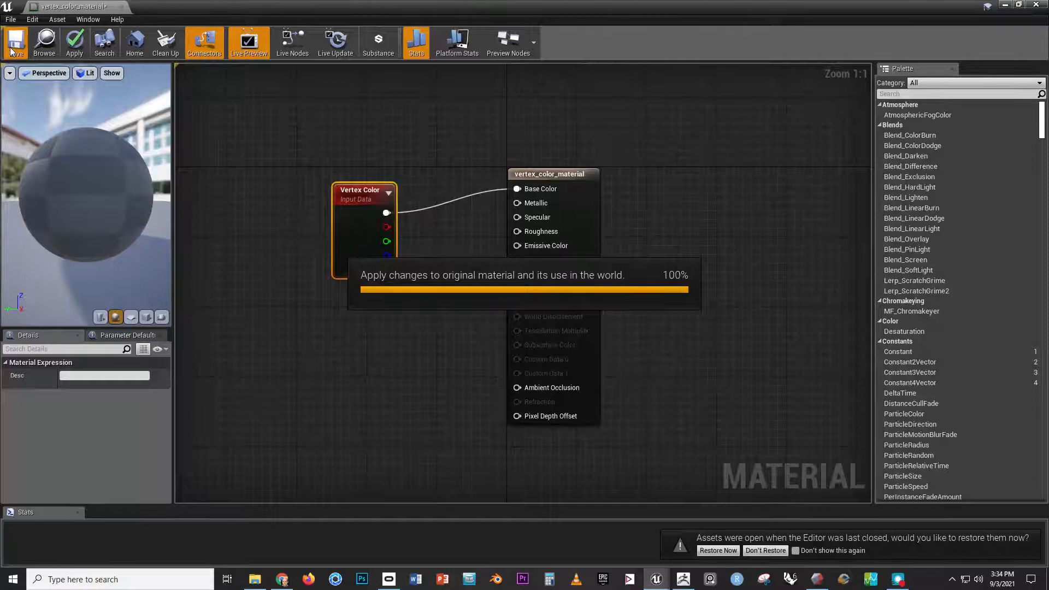
pyautogui.moveTo(74, 7); pyautogui.dragTo(143, 13)
pyautogui.click(87, 9)
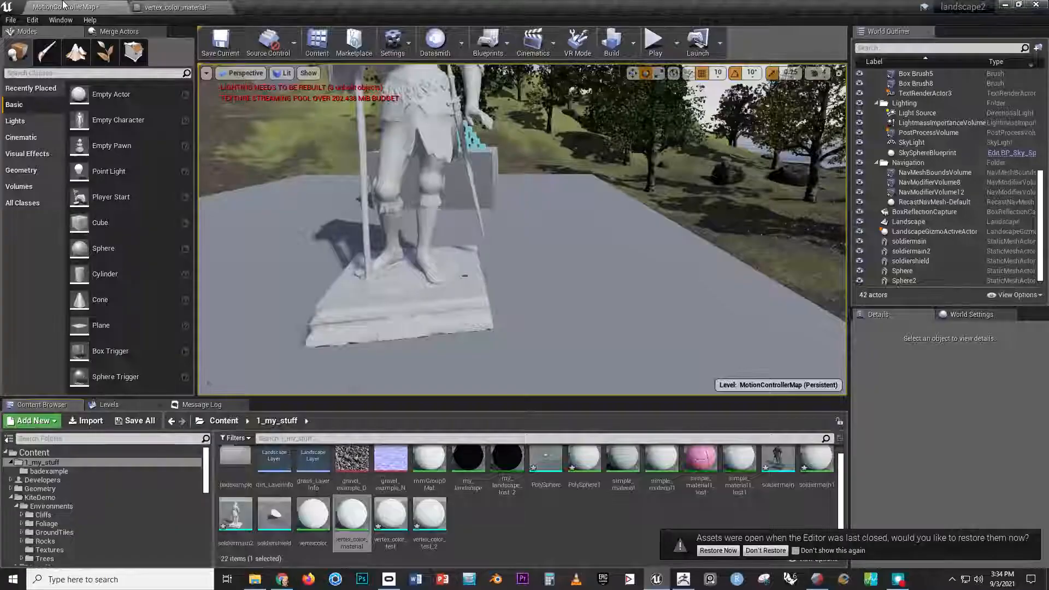
# Step: Apply vertex_color_material to the soldiermain2 statue in the level and view the whole figure
pyautogui.moveTo(351, 517); pyautogui.dragTo(424, 109)
pyautogui.moveTo(430, 221); pyautogui.dragTo(435, 219, button='right')
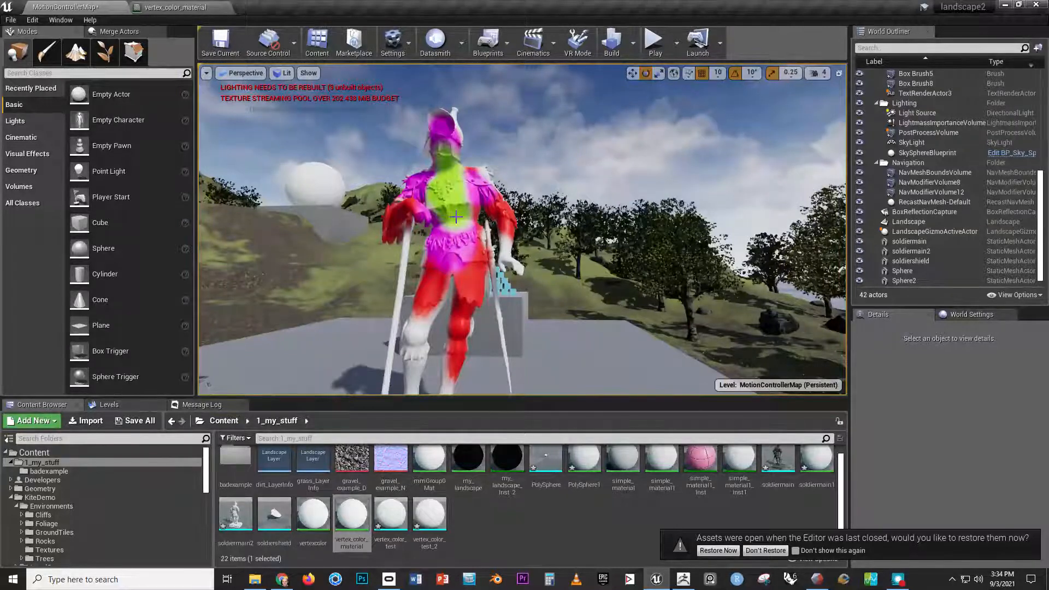
pyautogui.moveTo(456, 216); pyautogui.dragTo(441, 258, button='right')
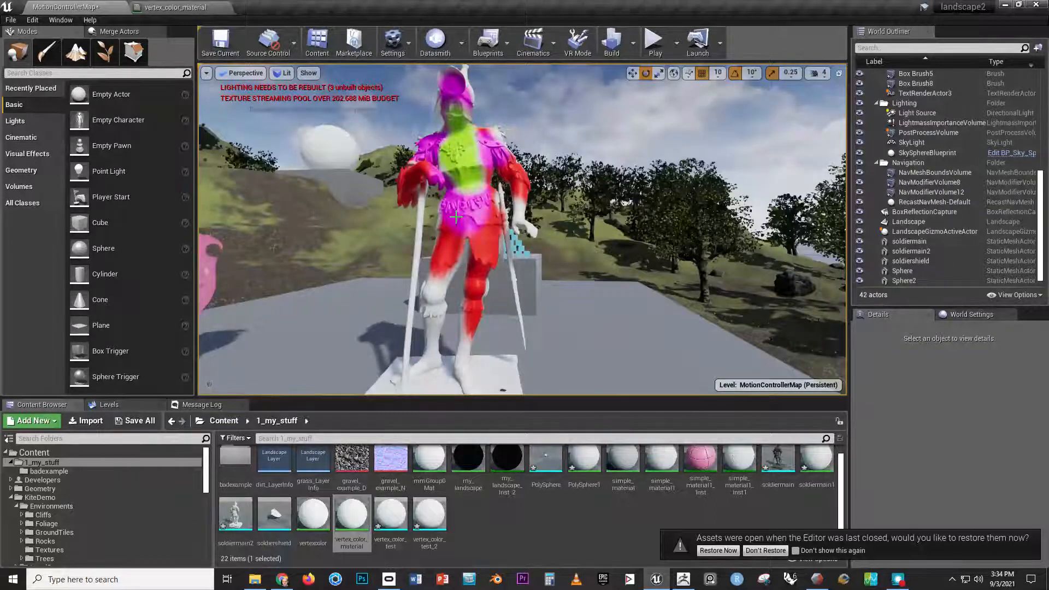
pyautogui.click(897, 577)
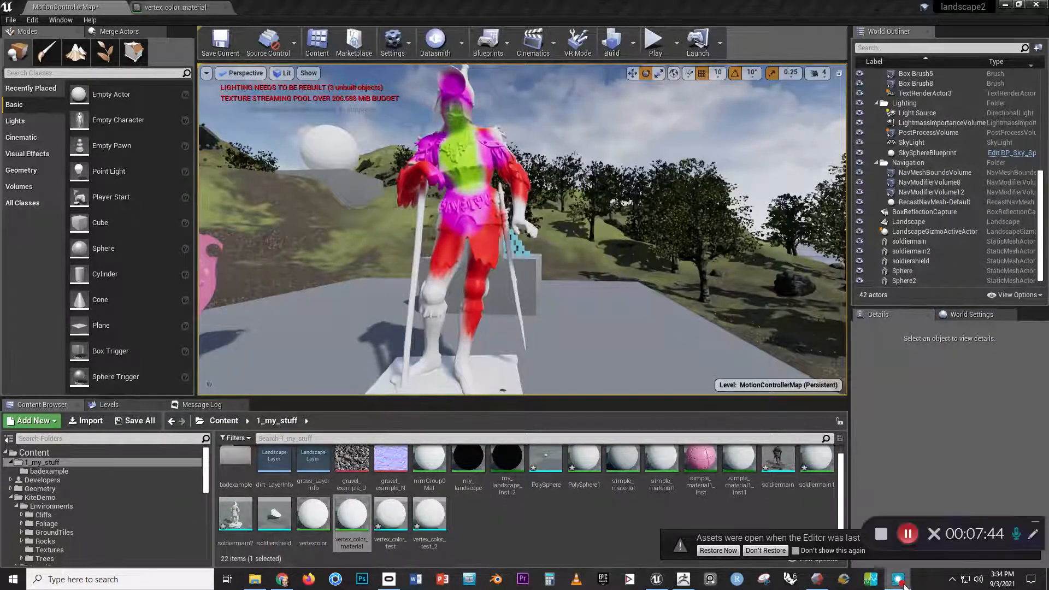